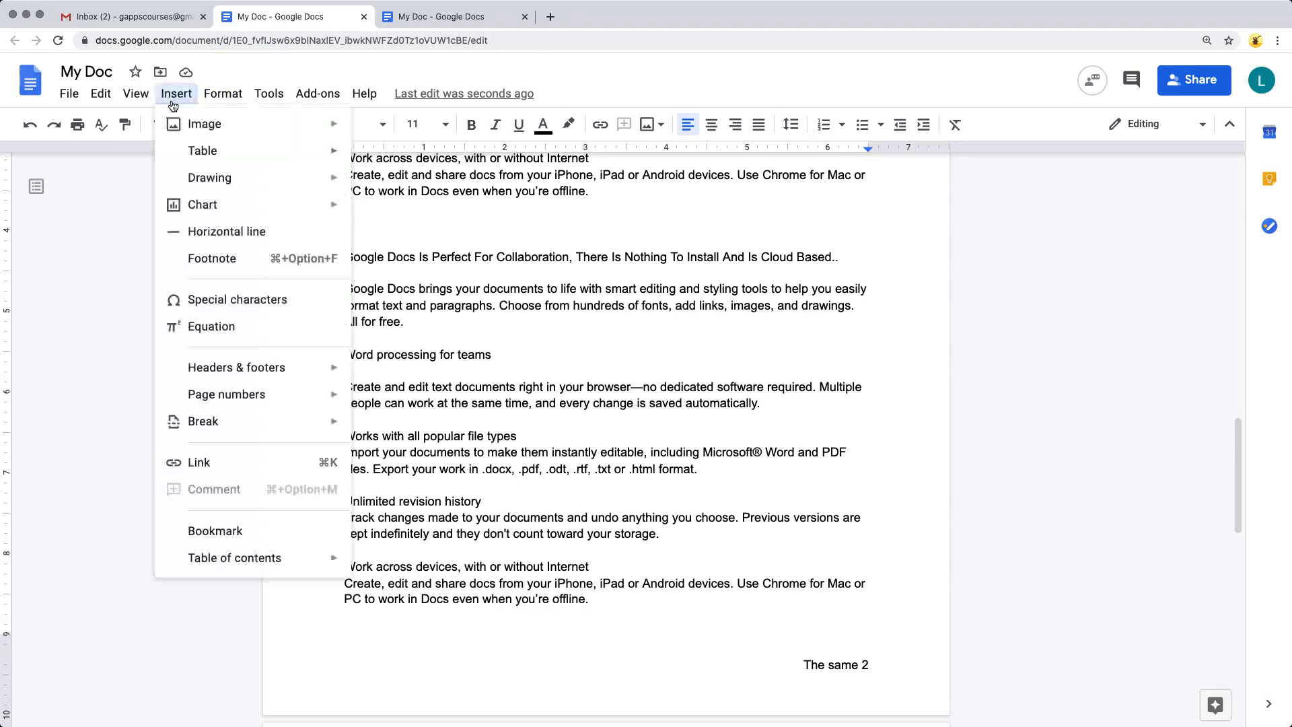
Insert a bar chart above the "Google Docs Is Perfect For Collaboration" line and select it.
{"action": "mouse_move", "coordinate": [201, 207]}
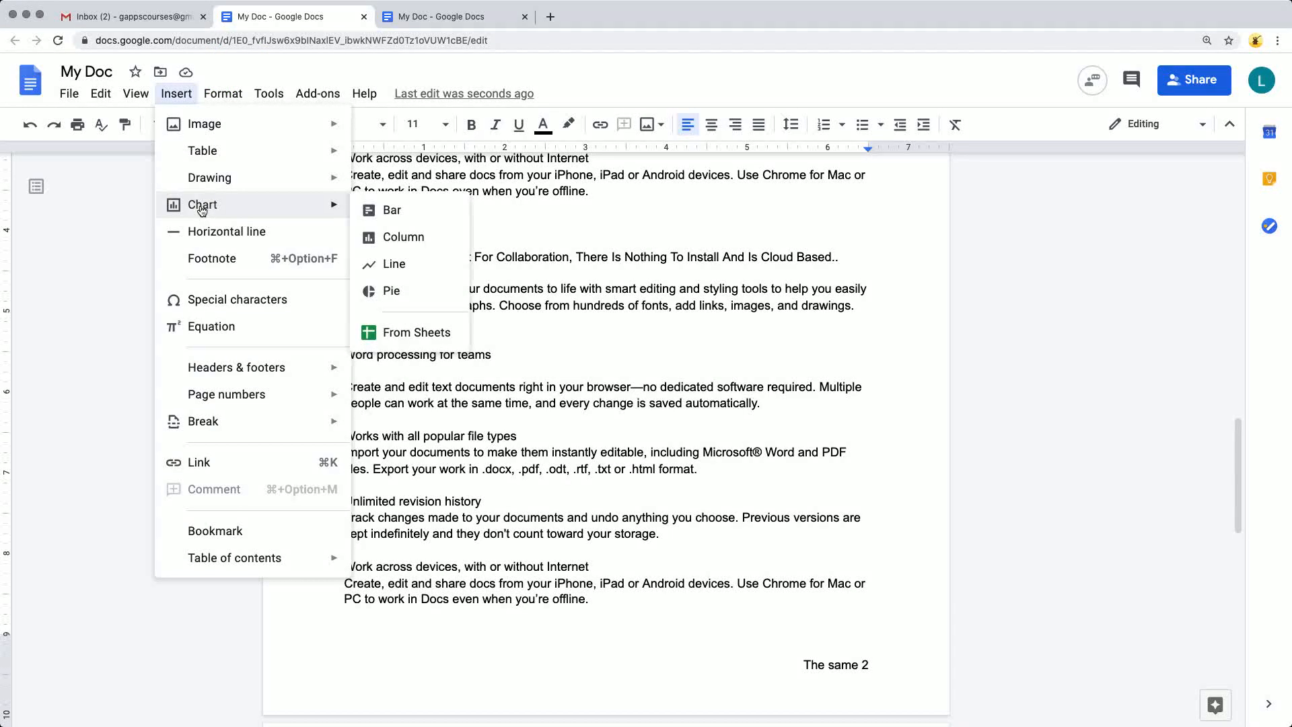
{"action": "left_click", "coordinate": [407, 216]}
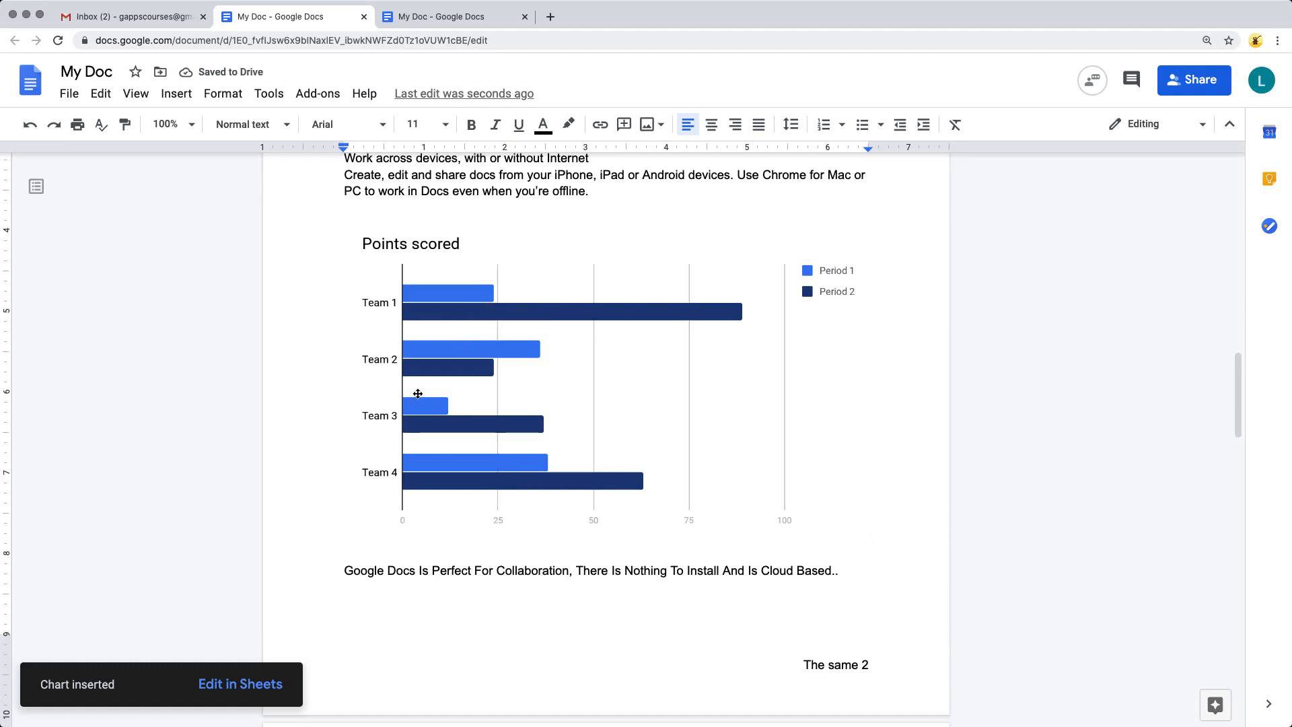
{"action": "left_click", "coordinate": [407, 446]}
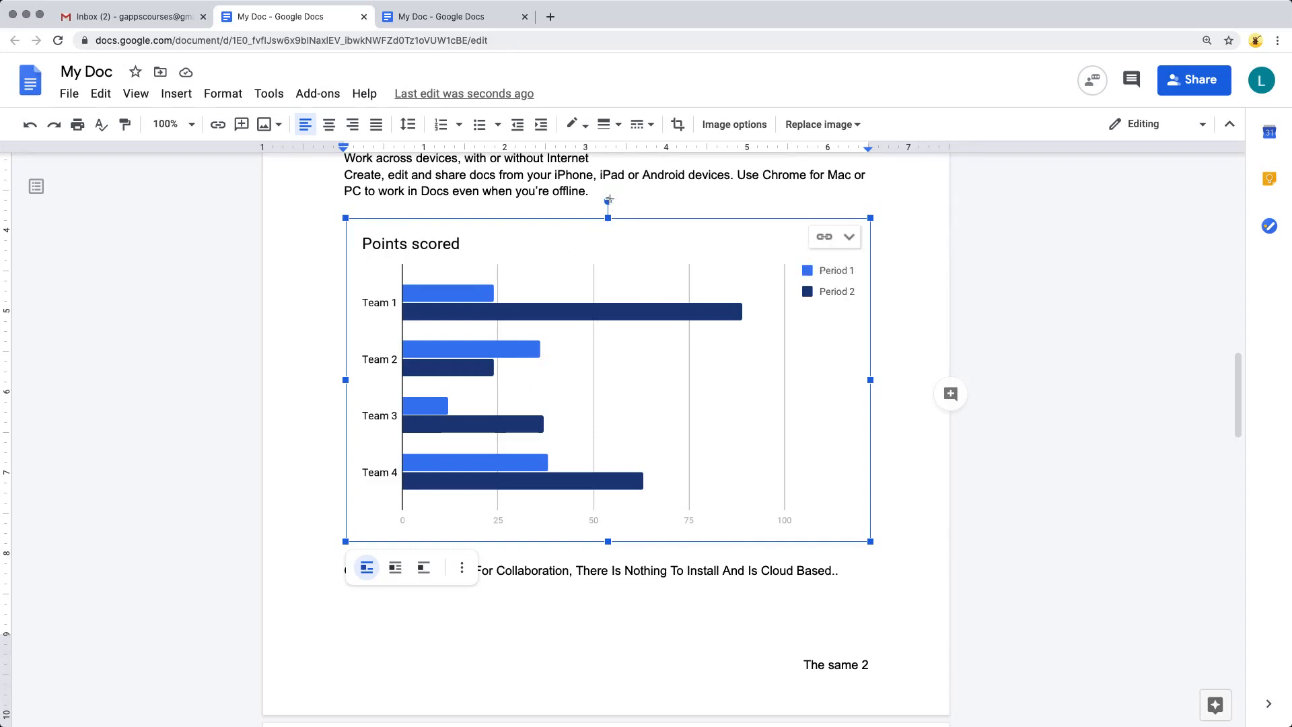
Narrow the bar chart to about 4.91 in wide and set its text wrapping to Wrap text.
{"action": "left_click_drag", "start_coordinate": [609, 199], "coordinate": [621, 226]}
{"action": "left_click_drag", "start_coordinate": [870, 379], "coordinate": [743, 379]}
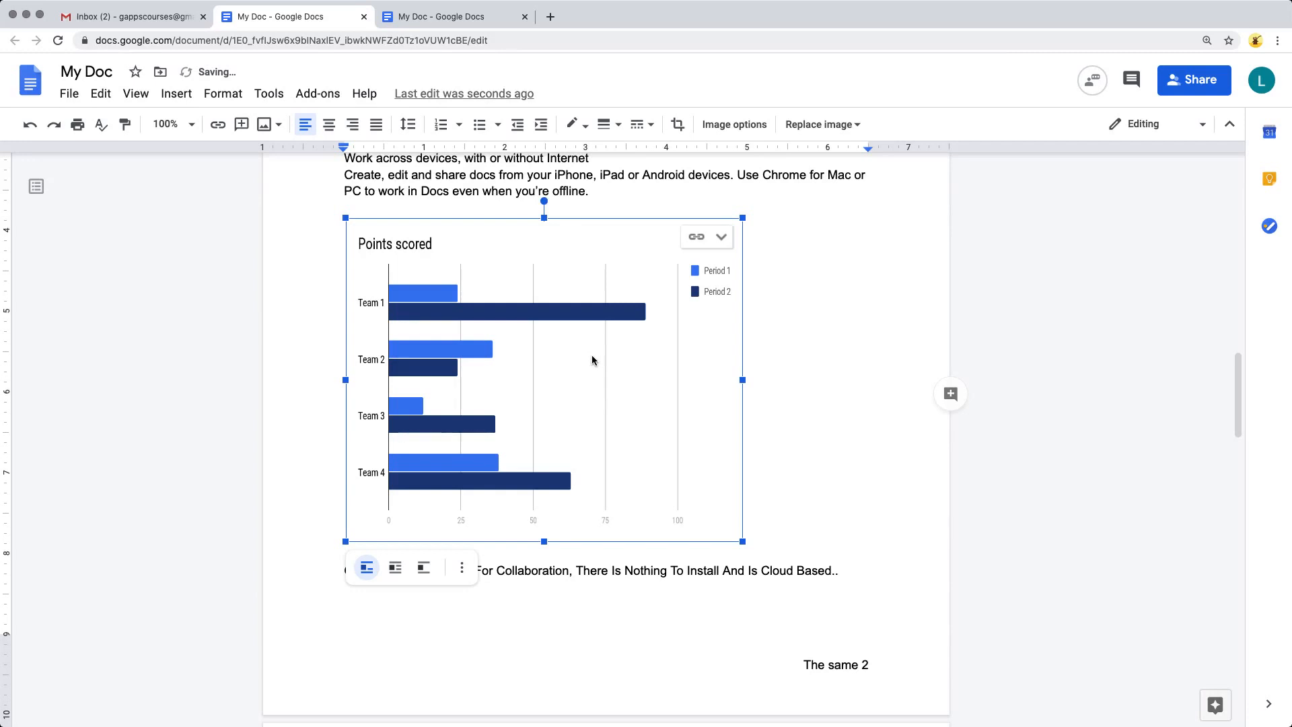
{"action": "left_click", "coordinate": [395, 571]}
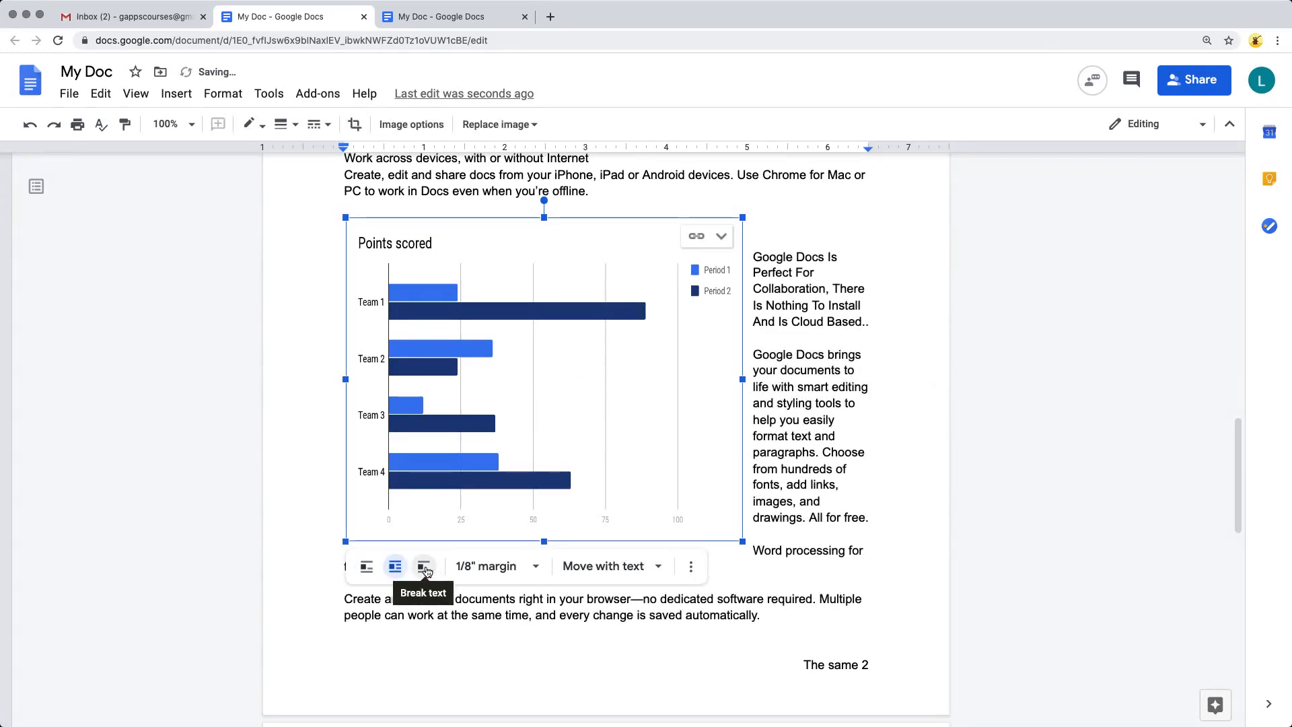
Open all image options for the chart and recolor it, trying Light 1 and Light 5 before choosing Negative.
{"action": "left_click", "coordinate": [691, 569]}
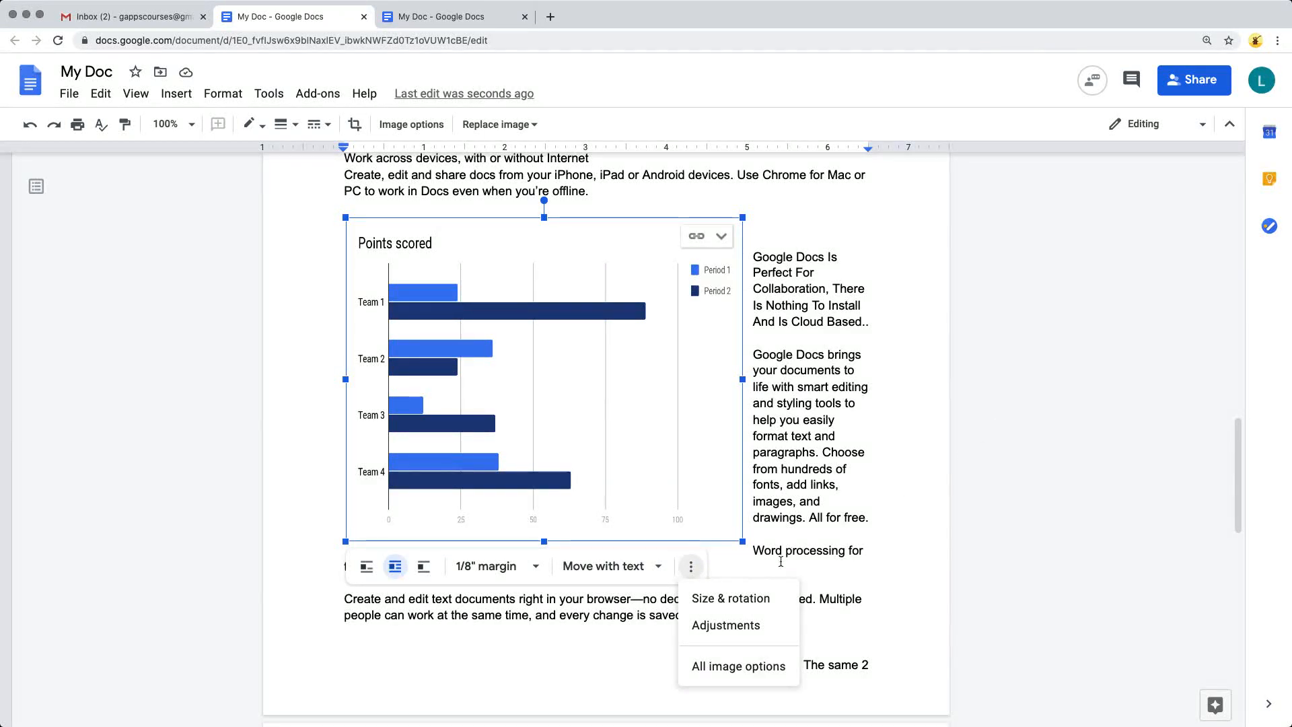
{"action": "left_click", "coordinate": [735, 667]}
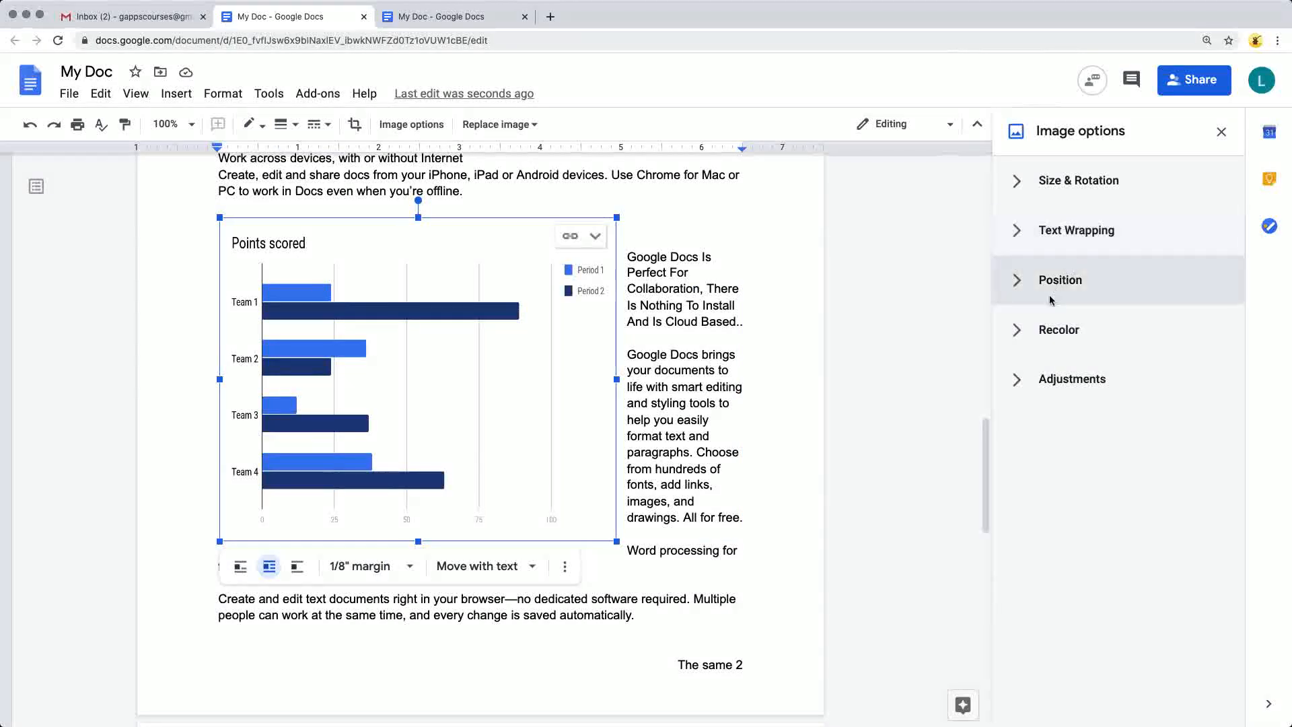
{"action": "left_click", "coordinate": [1058, 329]}
{"action": "left_click", "coordinate": [1040, 374]}
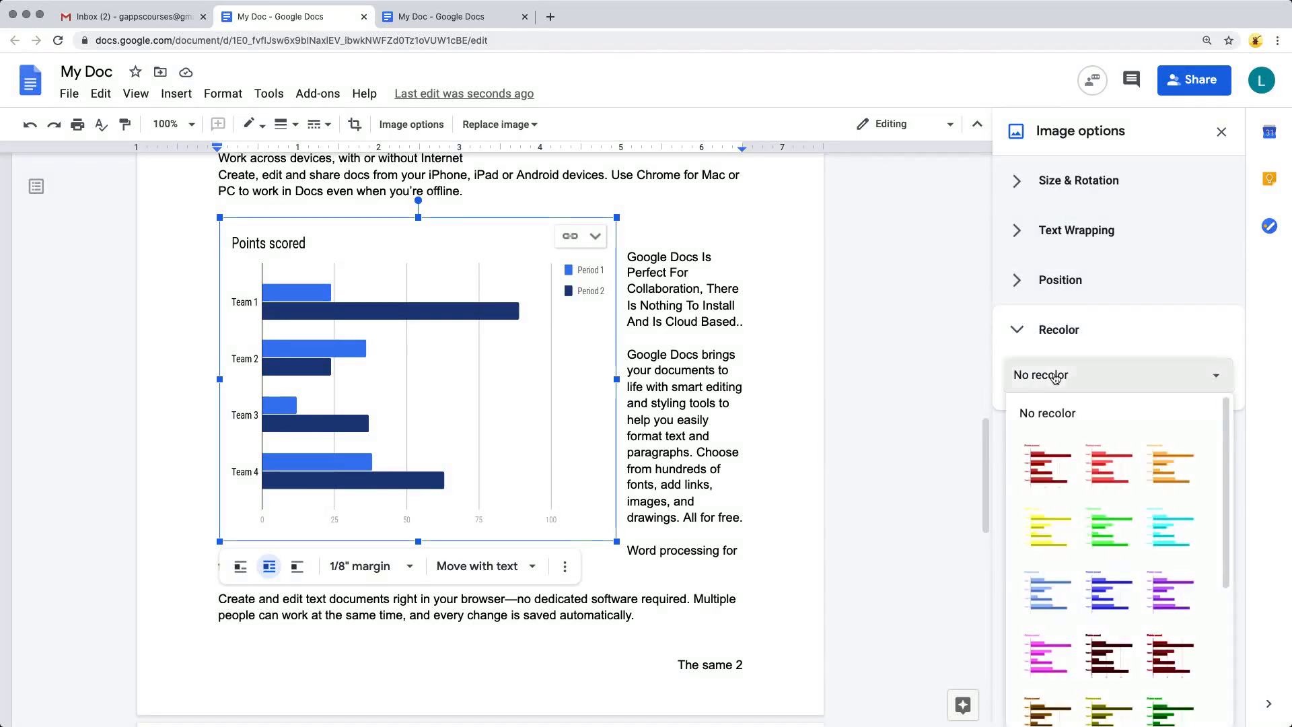
{"action": "left_click", "coordinate": [1063, 462]}
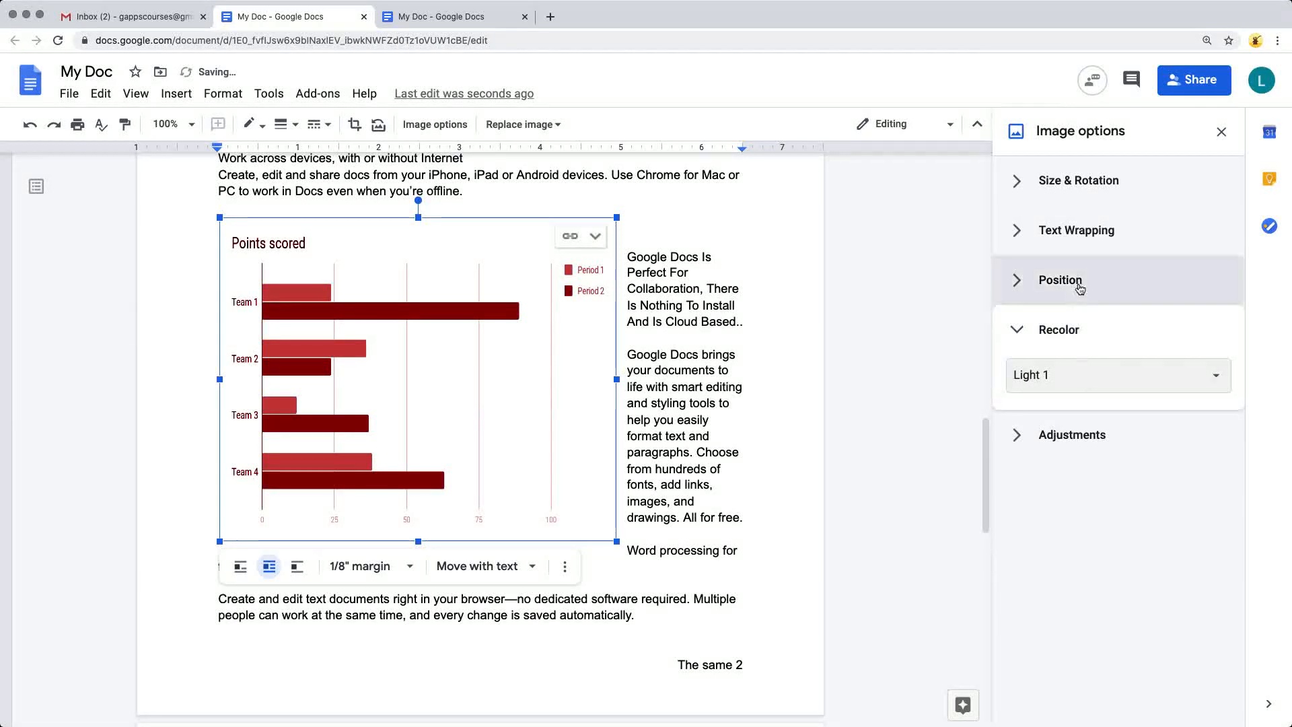
{"action": "left_click", "coordinate": [1074, 389]}
{"action": "left_click", "coordinate": [1108, 529]}
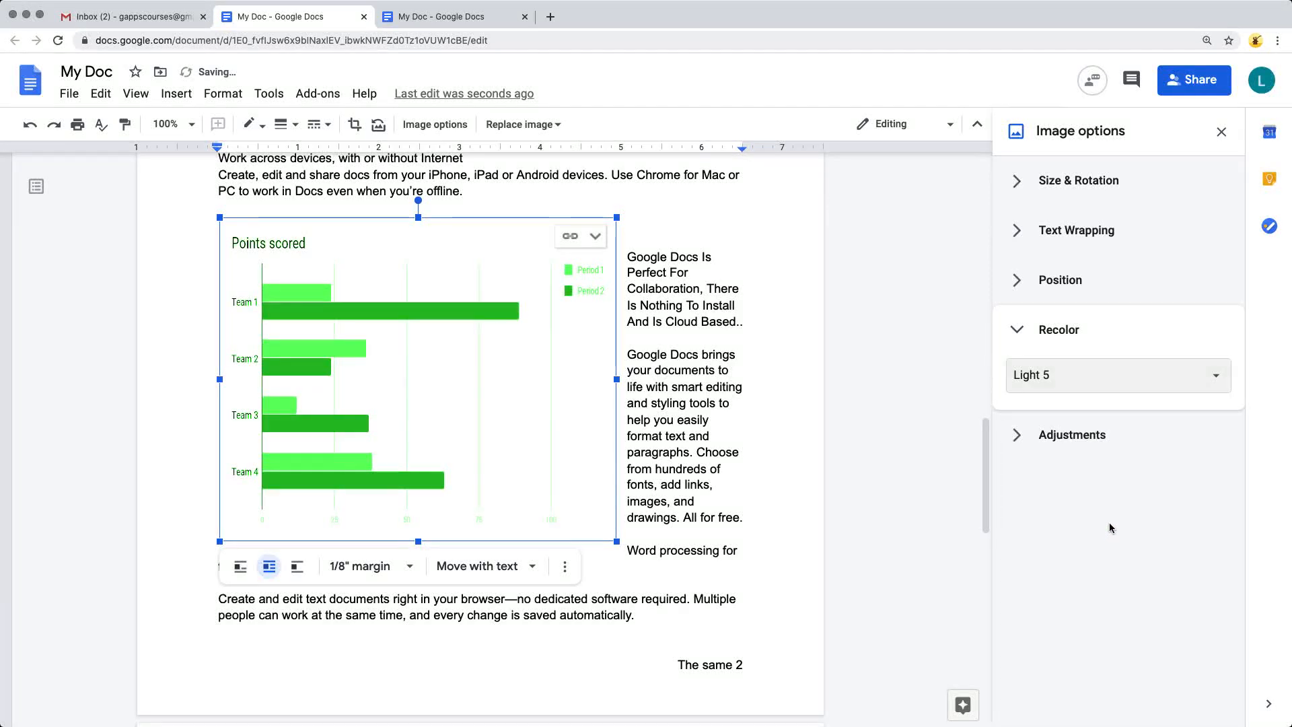
{"action": "left_click", "coordinate": [1074, 388]}
{"action": "scroll", "coordinate": [1107, 590], "scroll_direction": "down", "scroll_amount": 3}
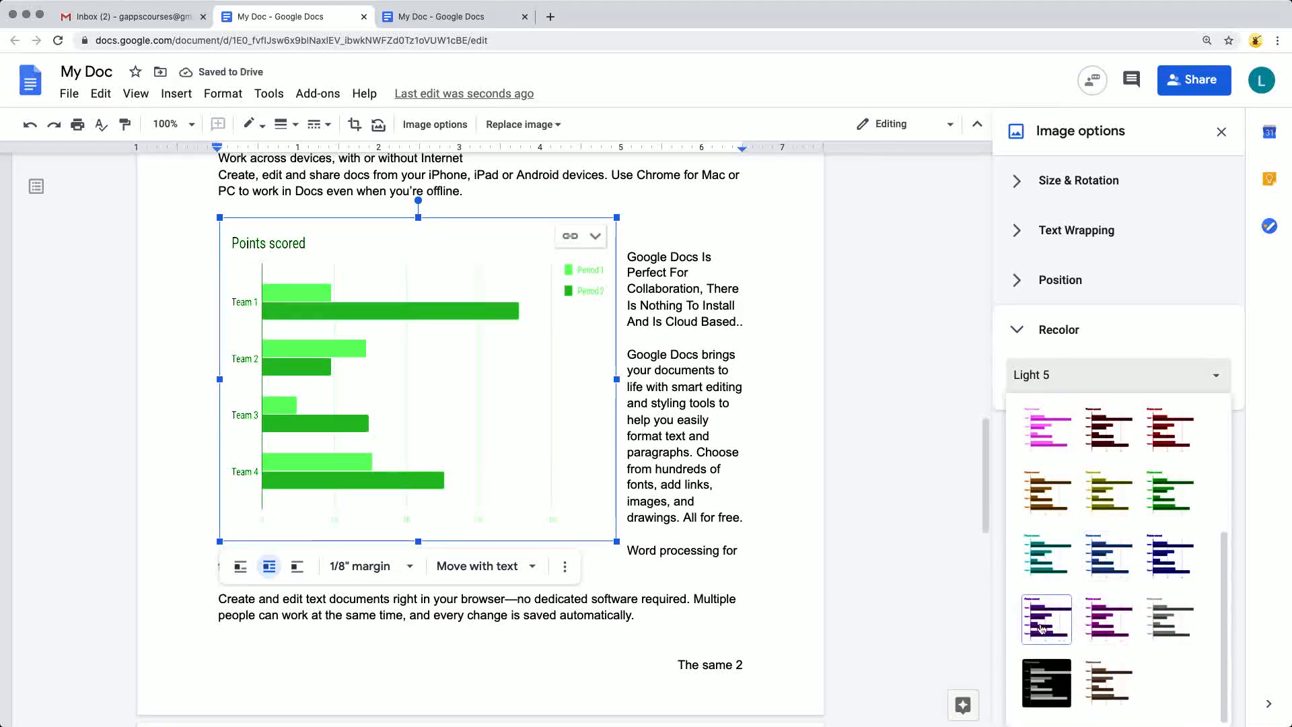
{"action": "left_click", "coordinate": [1042, 682]}
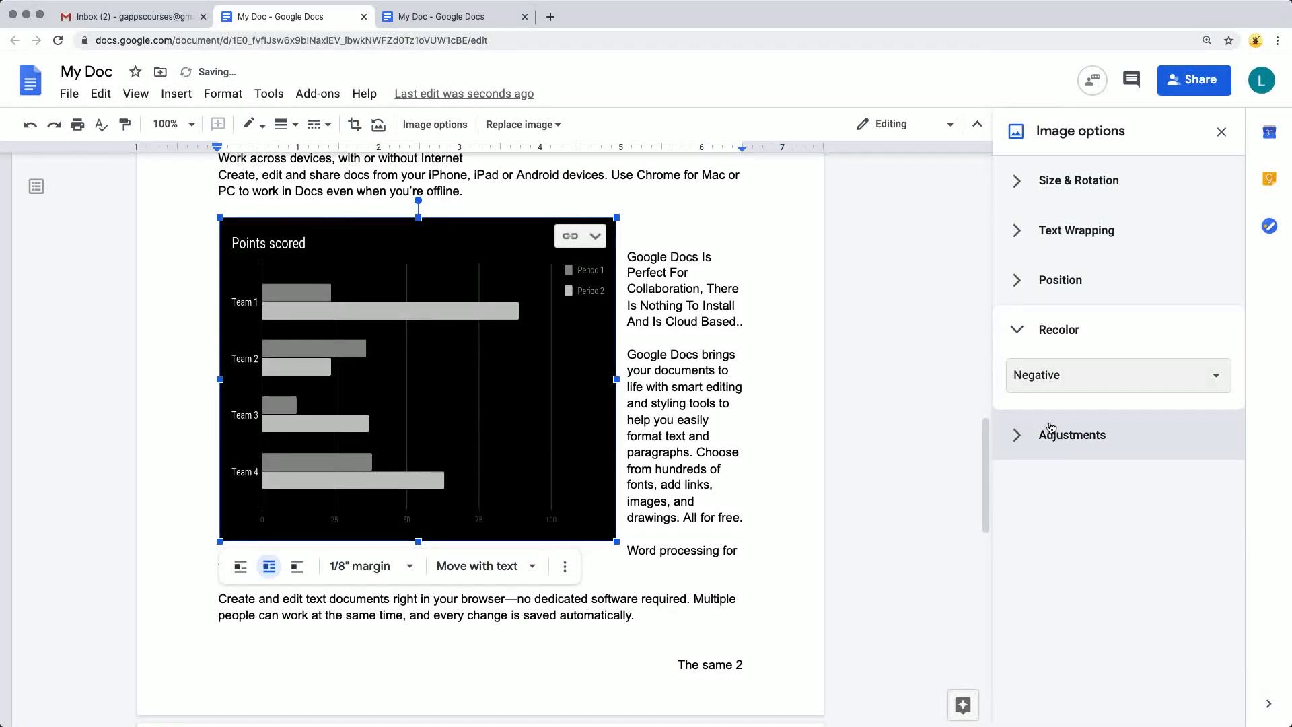
Examine the chart's position, text wrapping, size and rotation, and adjustment settings.
{"action": "left_click", "coordinate": [1058, 298]}
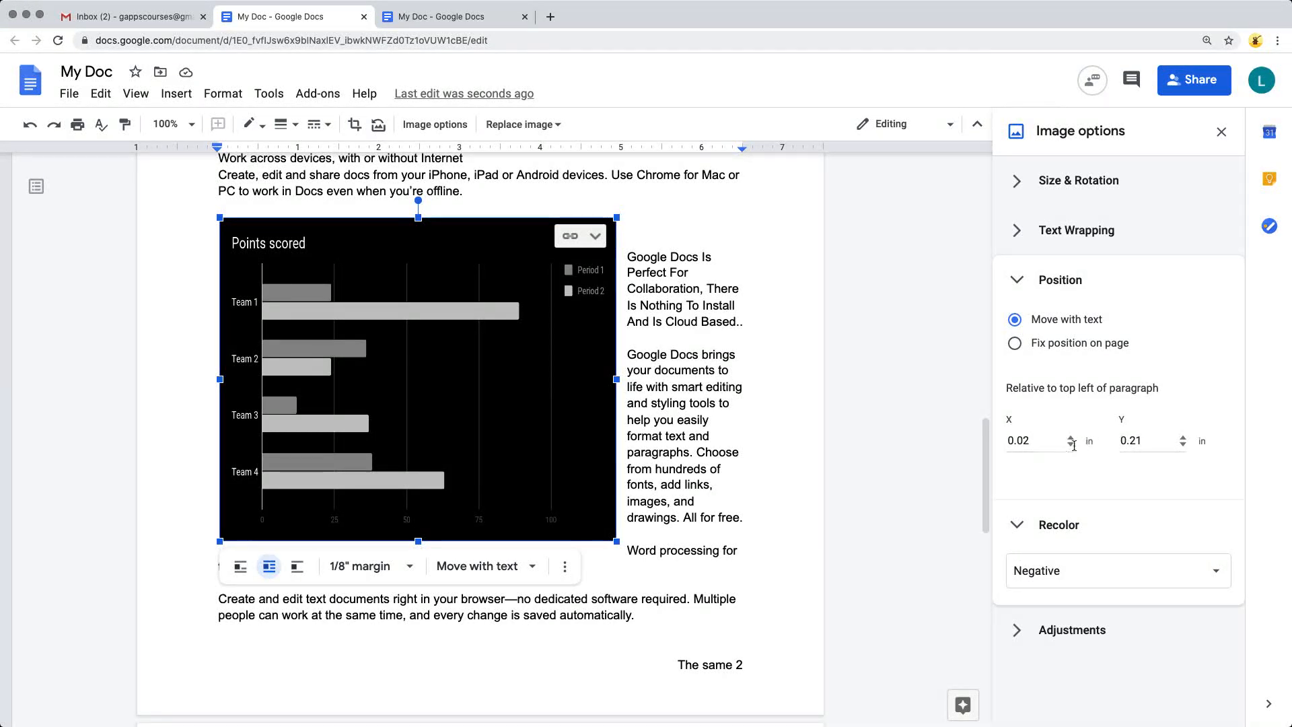
{"action": "left_click", "coordinate": [1081, 231]}
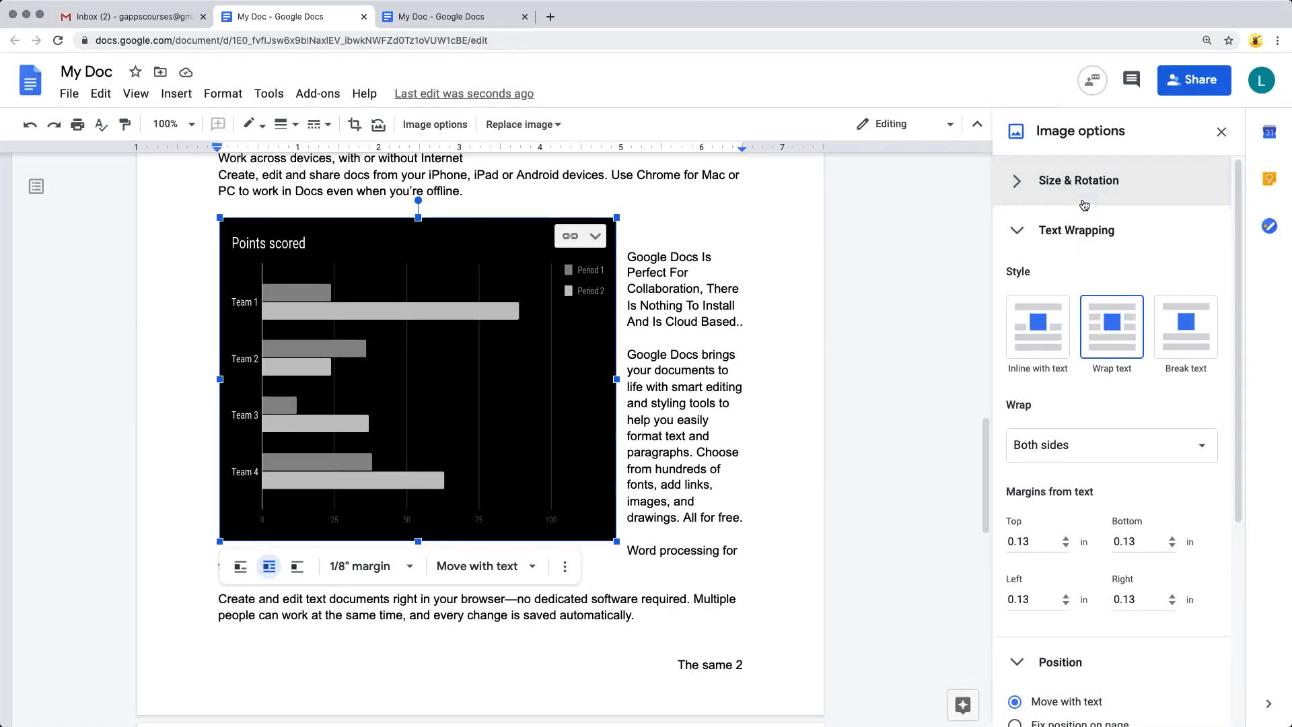
{"action": "left_click", "coordinate": [1078, 181]}
{"action": "scroll", "coordinate": [1070, 350], "scroll_direction": "down", "scroll_amount": 9}
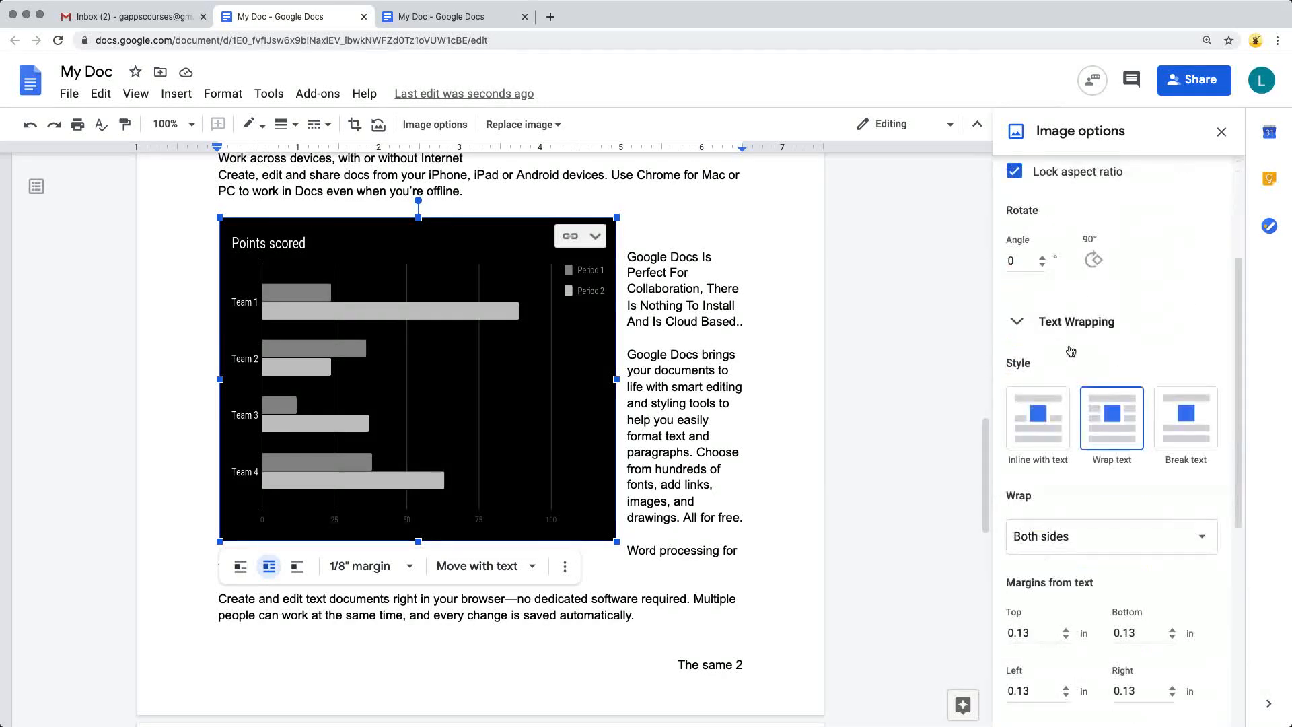
{"action": "left_click", "coordinate": [1063, 703]}
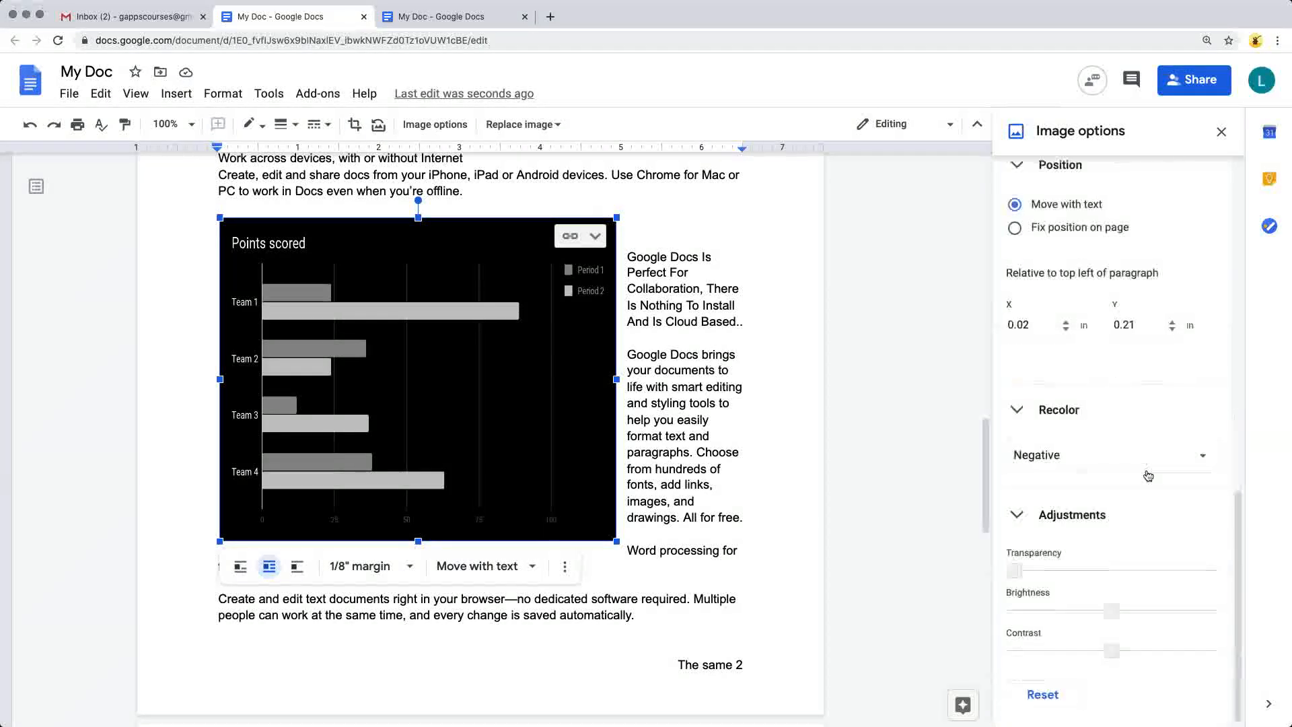
{"action": "mouse_move", "coordinate": [1015, 572]}
{"action": "left_mouse_down"}
{"action": "mouse_move", "coordinate": [1185, 570]}
{"action": "mouse_move", "coordinate": [1013, 570]}
{"action": "left_mouse_up"}
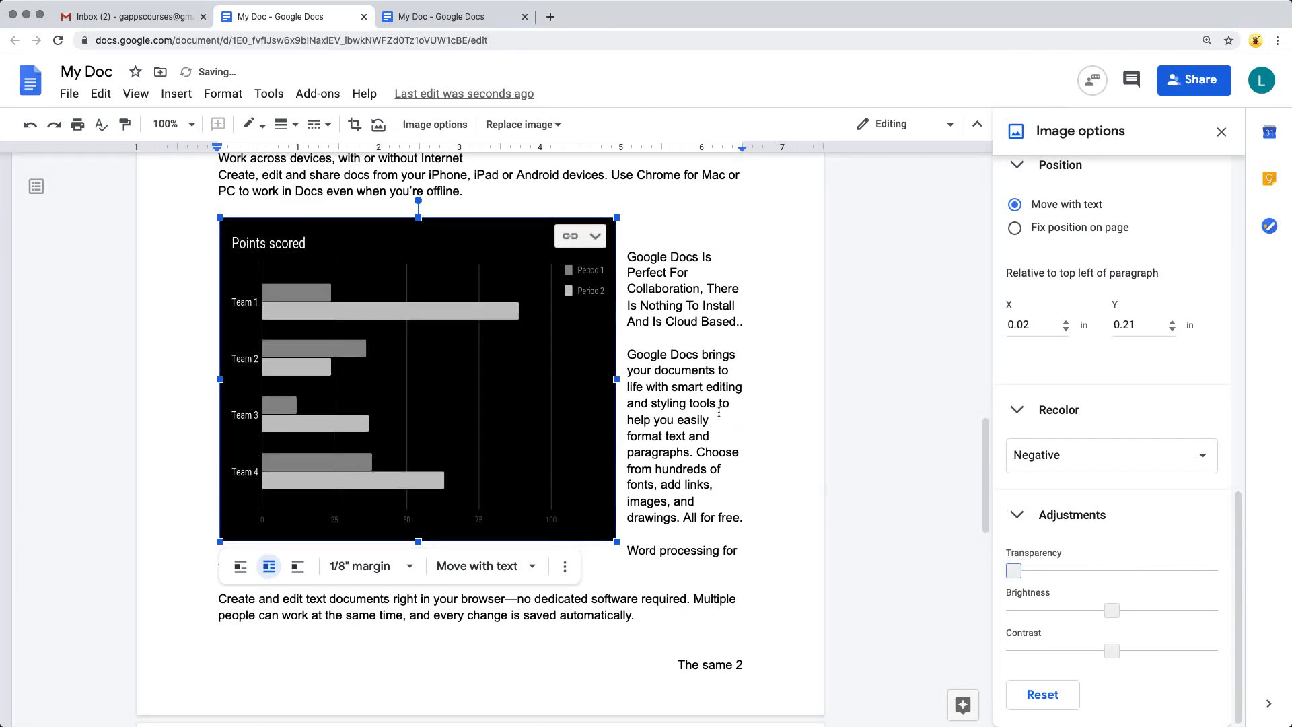
Reselect the chart, open its linked source spreadsheet in Google Sheets, and compare it with the document.
{"action": "left_click", "coordinate": [683, 397]}
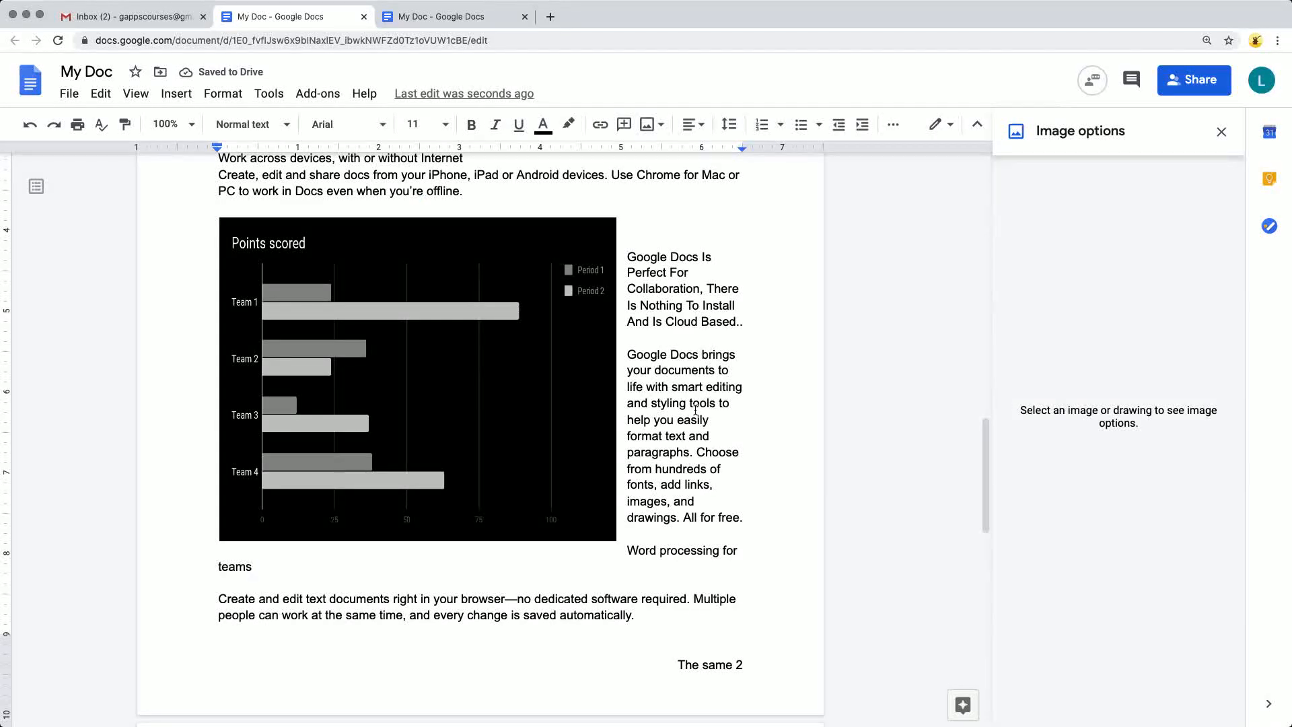
{"action": "left_click", "coordinate": [349, 408]}
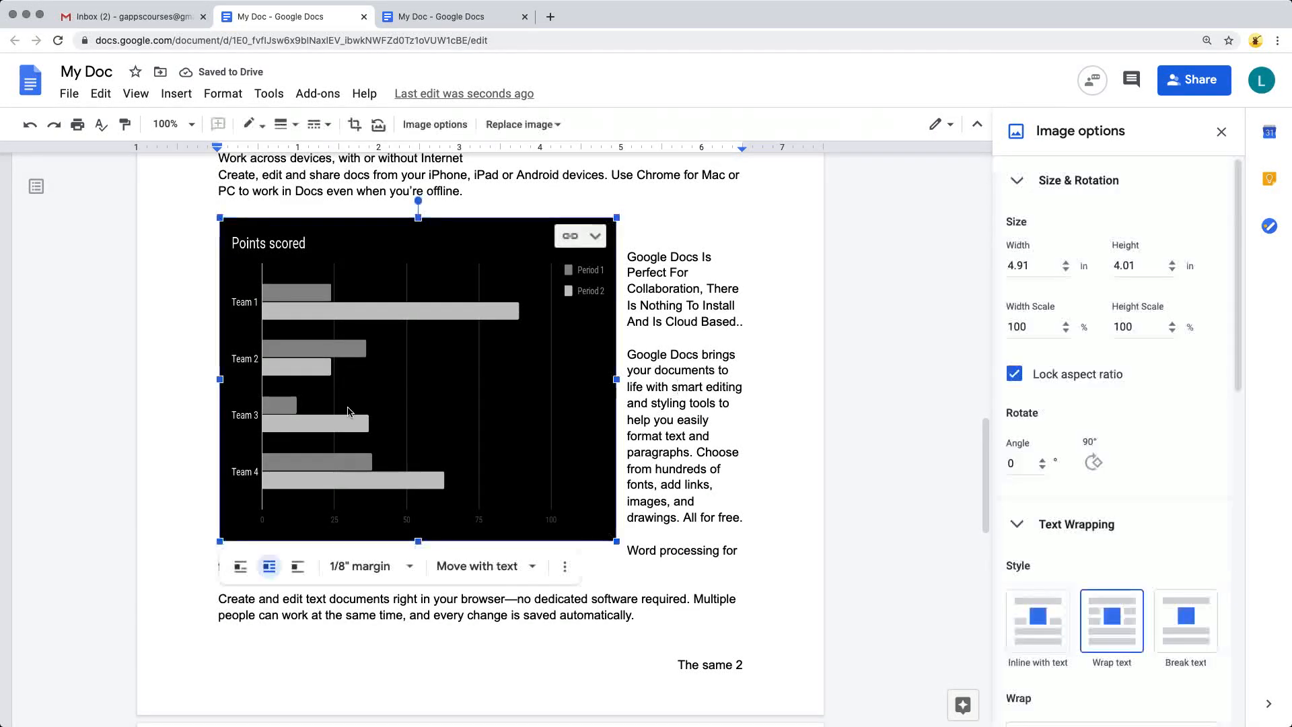
{"action": "left_click", "coordinate": [595, 238]}
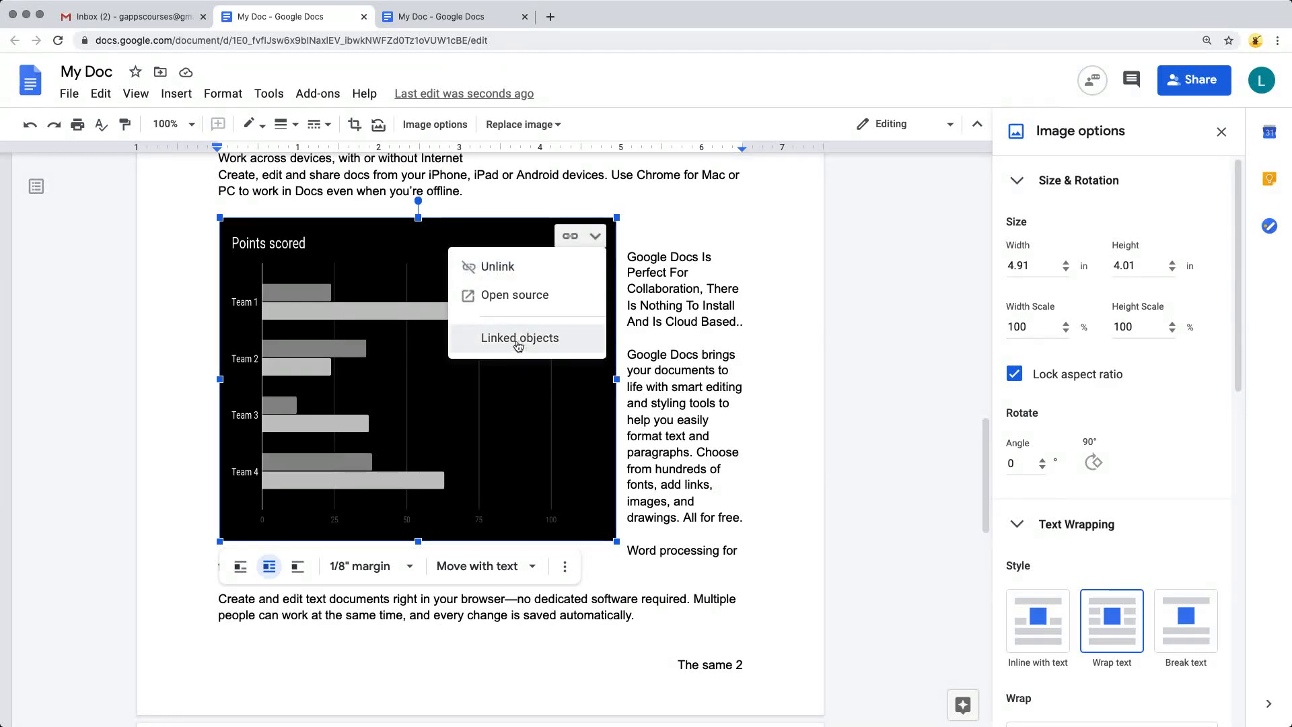
{"action": "left_click", "coordinate": [501, 294]}
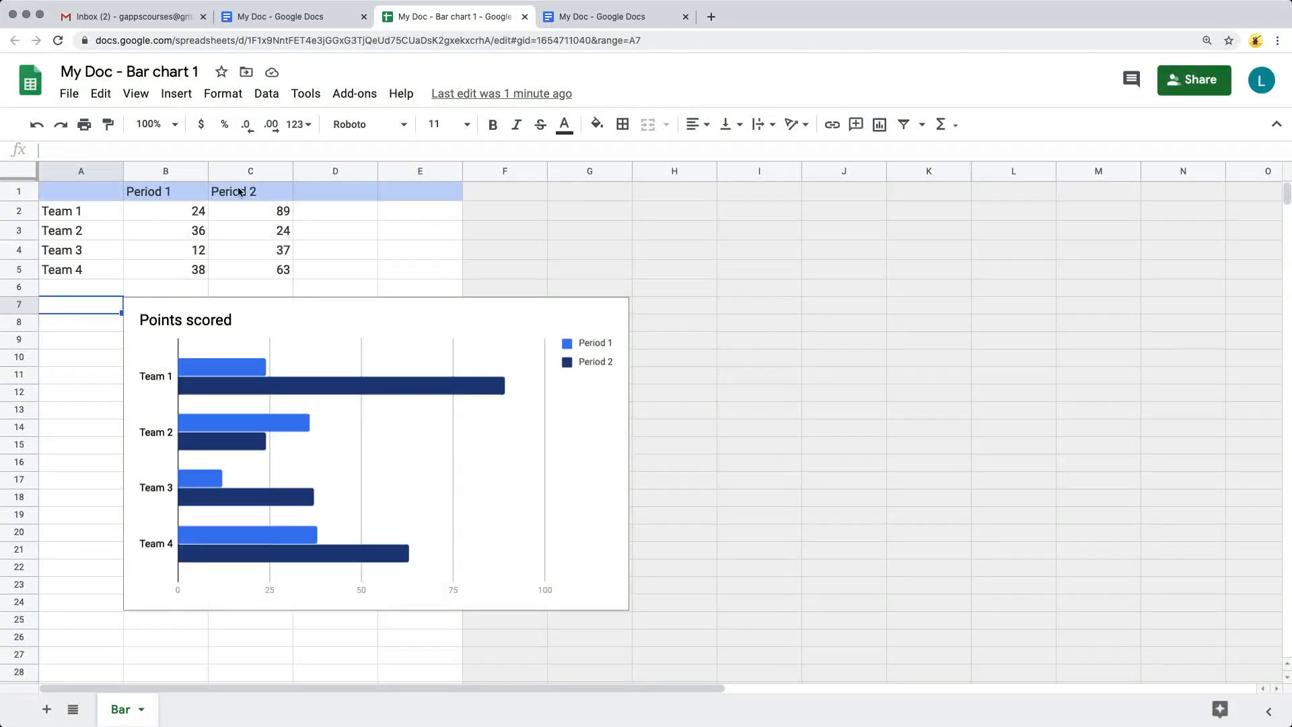
{"action": "left_click", "coordinate": [343, 19]}
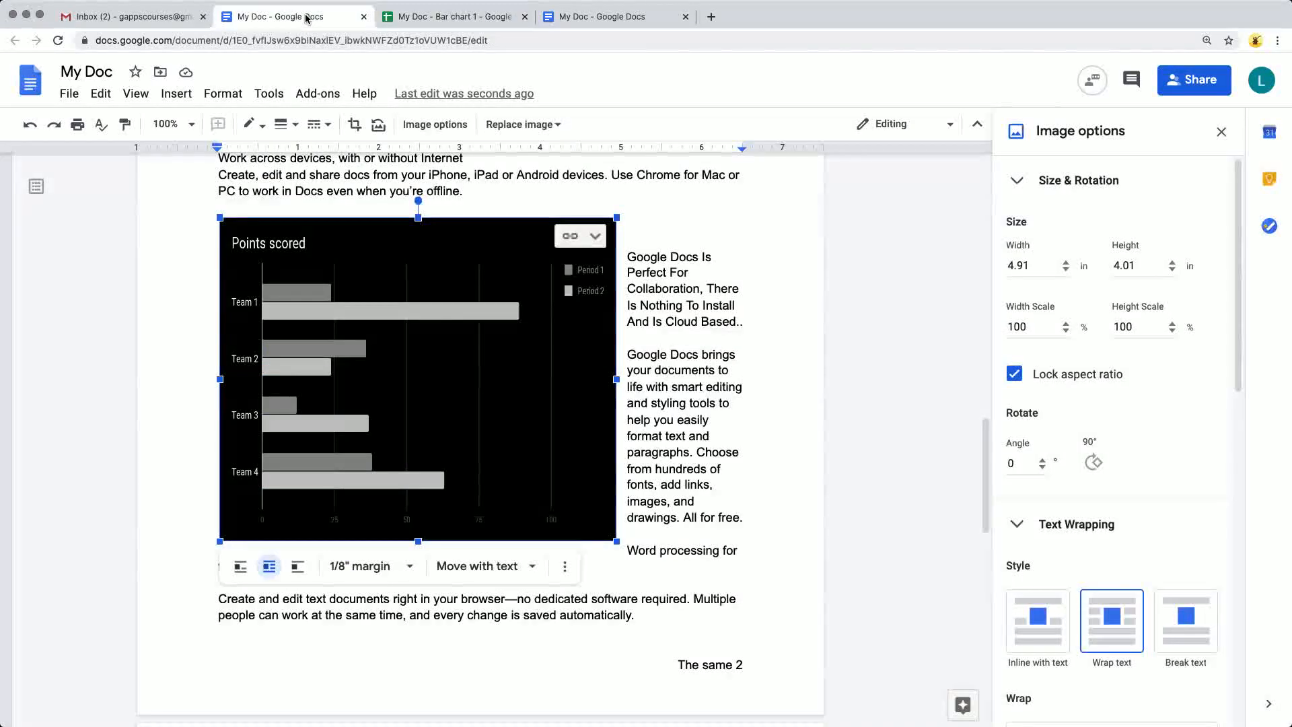
{"action": "left_click", "coordinate": [431, 19]}
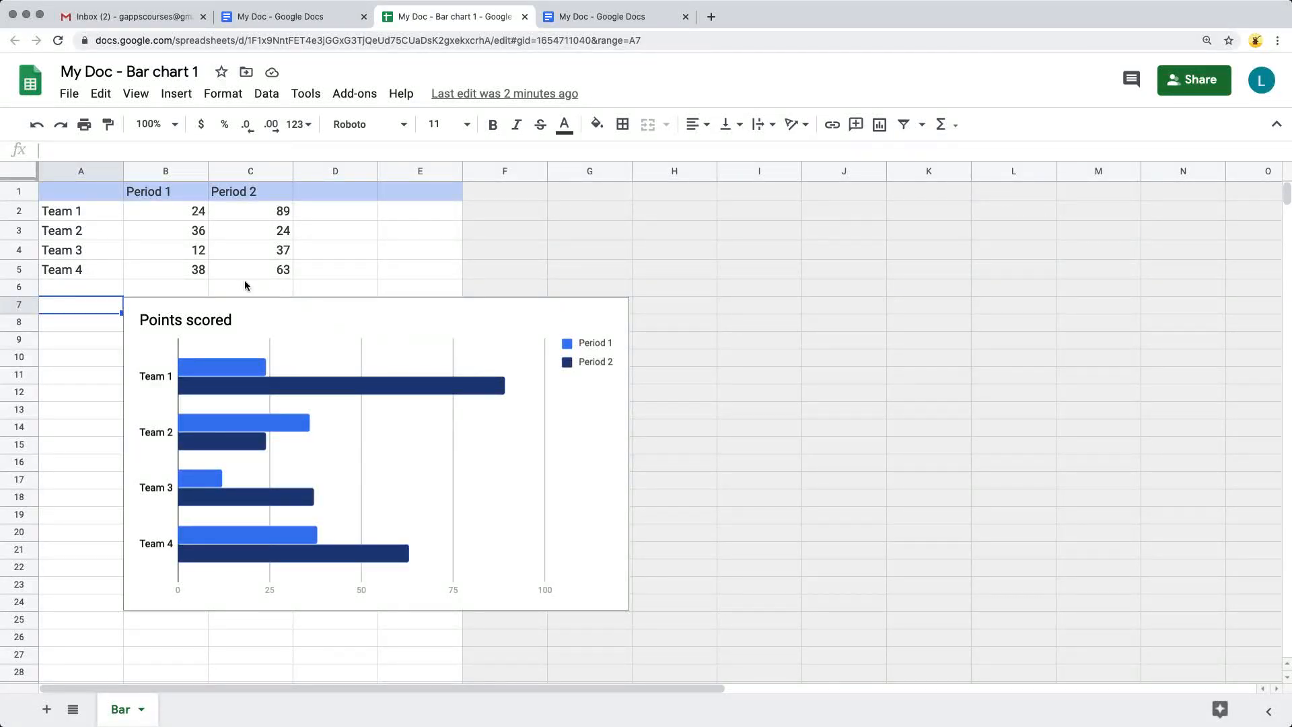
Set the Period 1 values of all four teams (B2:B5) to 44 and update the linked chart in the document.
{"action": "left_click", "coordinate": [226, 235]}
{"action": "left_click_drag", "start_coordinate": [199, 217], "coordinate": [199, 271]}
{"action": "type", "text": "44"}
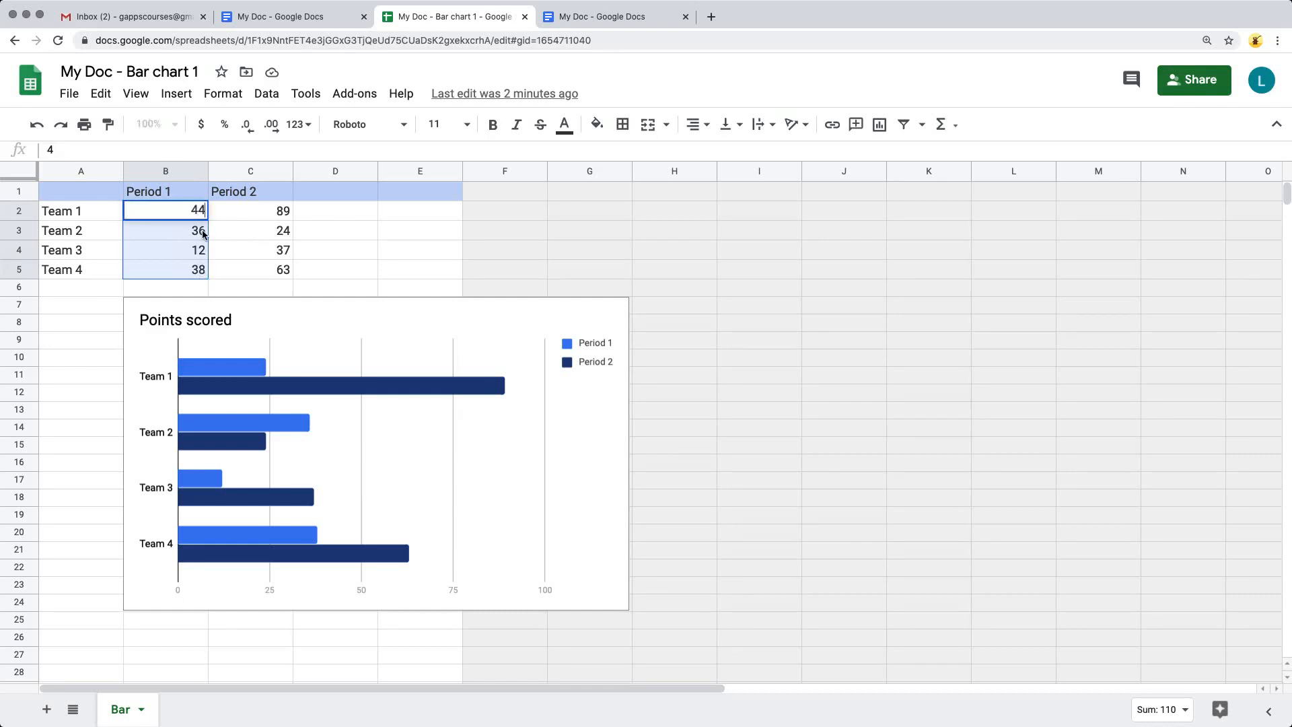
{"action": "key", "text": "ctrl+Return"}
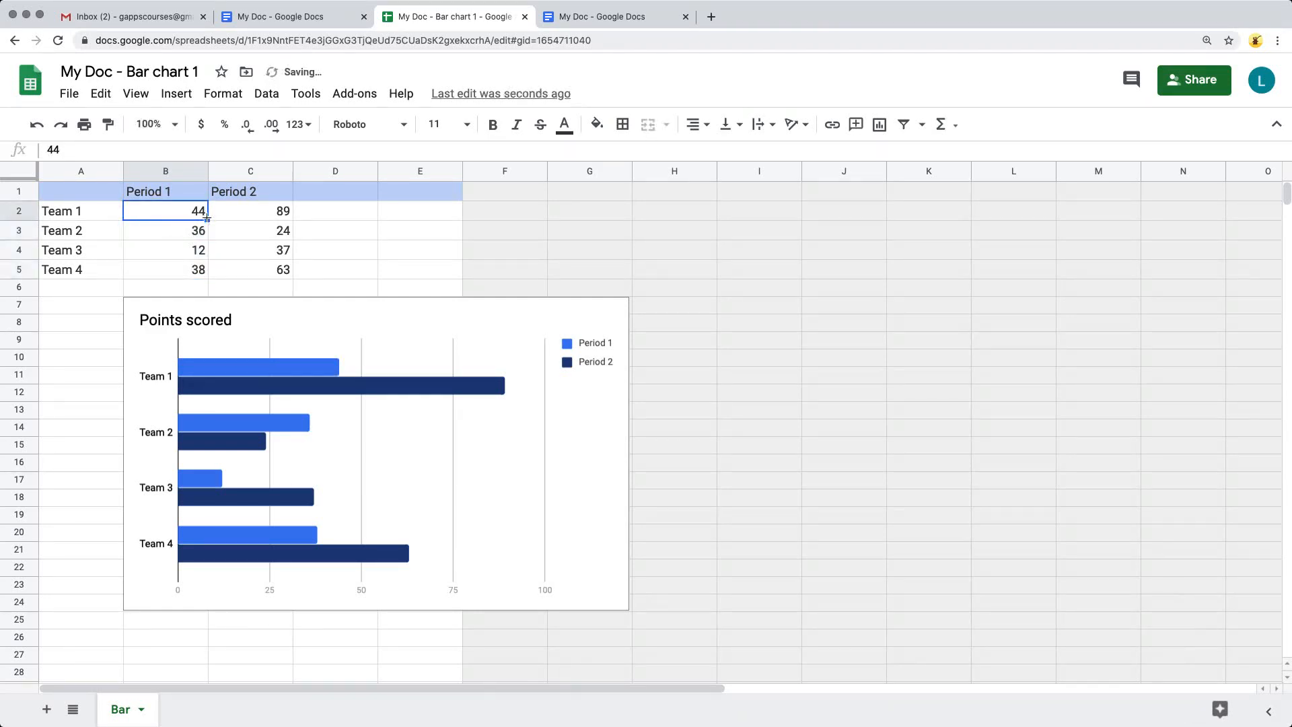
{"action": "left_click", "coordinate": [349, 256]}
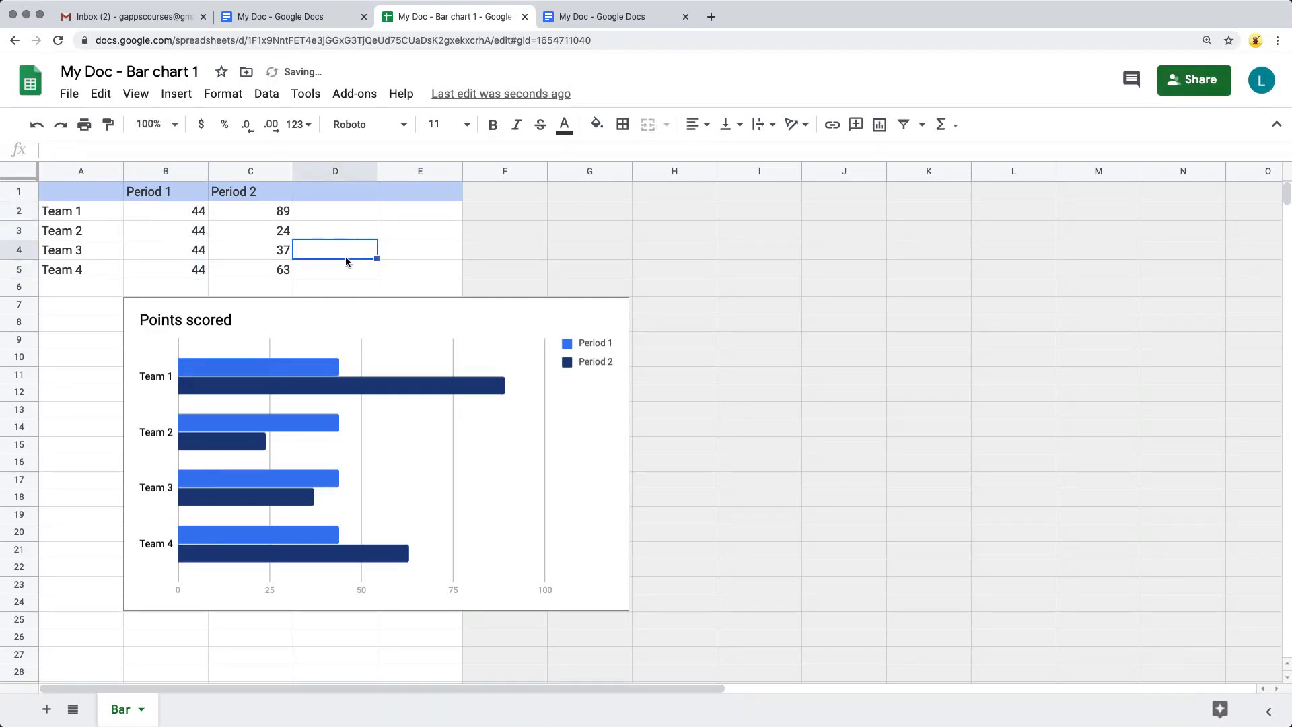
{"action": "left_click", "coordinate": [280, 16]}
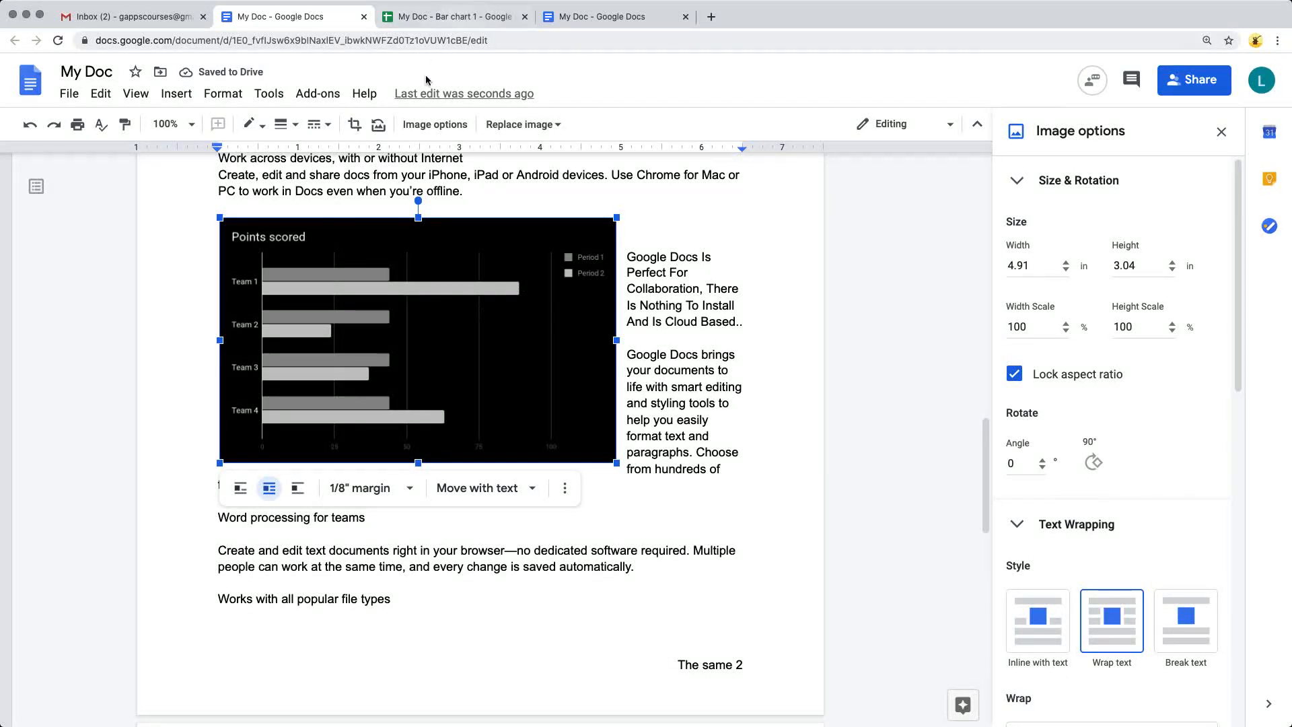
In the source spreadsheet, fill Team 1's Period 2 value of 89 down to Team 4 (C2:C5).
{"action": "left_click", "coordinate": [451, 17]}
{"action": "left_click", "coordinate": [270, 212]}
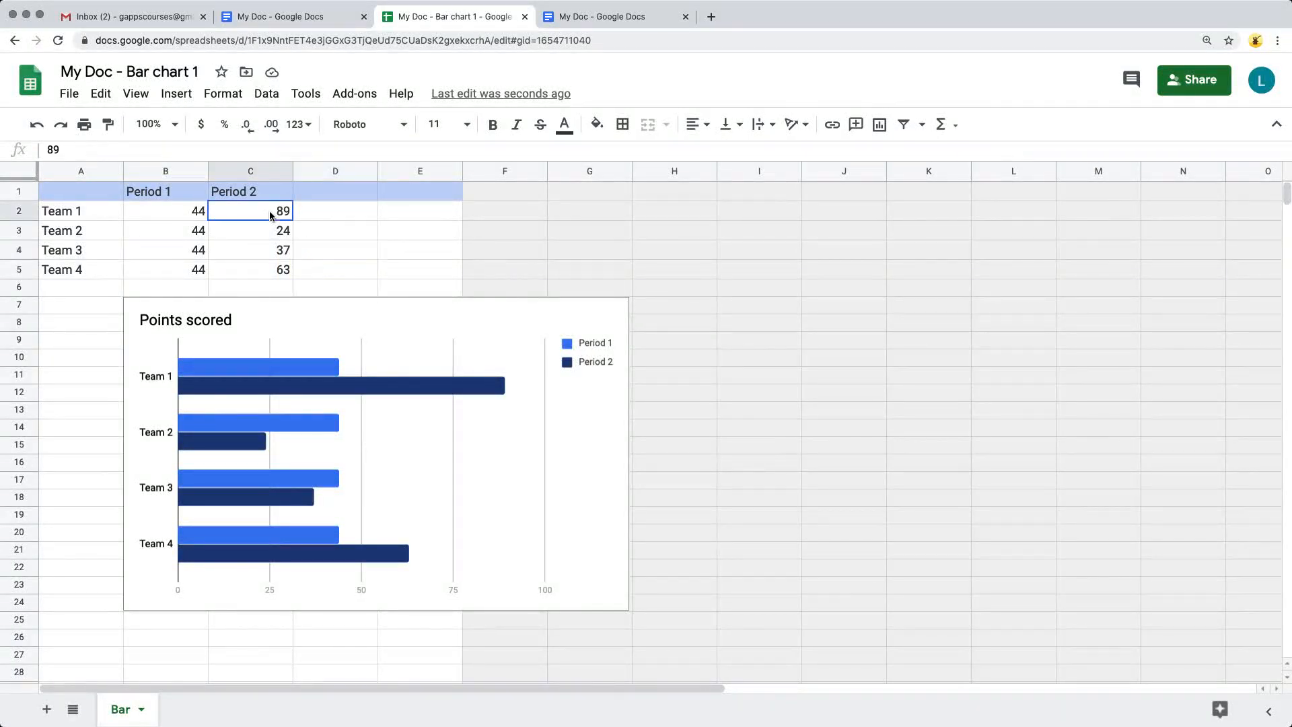
{"action": "left_click_drag", "start_coordinate": [290, 219], "coordinate": [289, 271]}
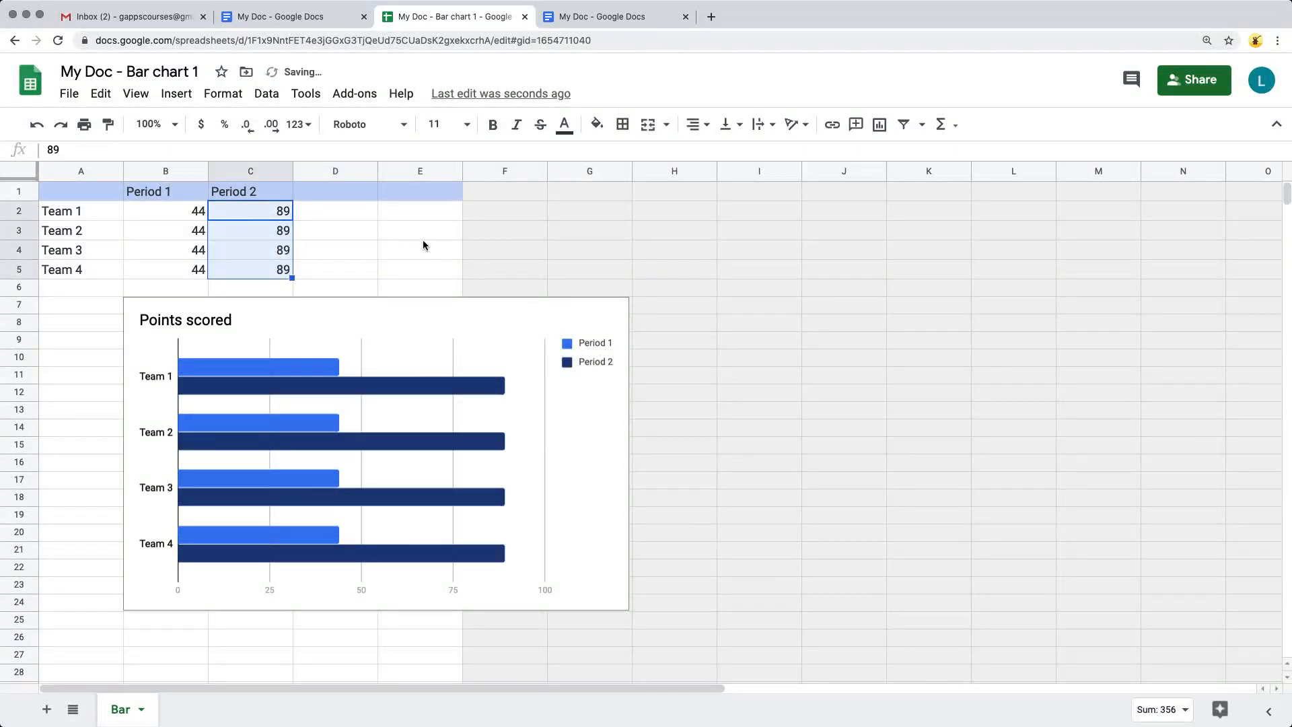
{"action": "left_click", "coordinate": [423, 240]}
Update the linked chart in the document with the Period 2 data and return to the source spreadsheet.
{"action": "left_click", "coordinate": [317, 20]}
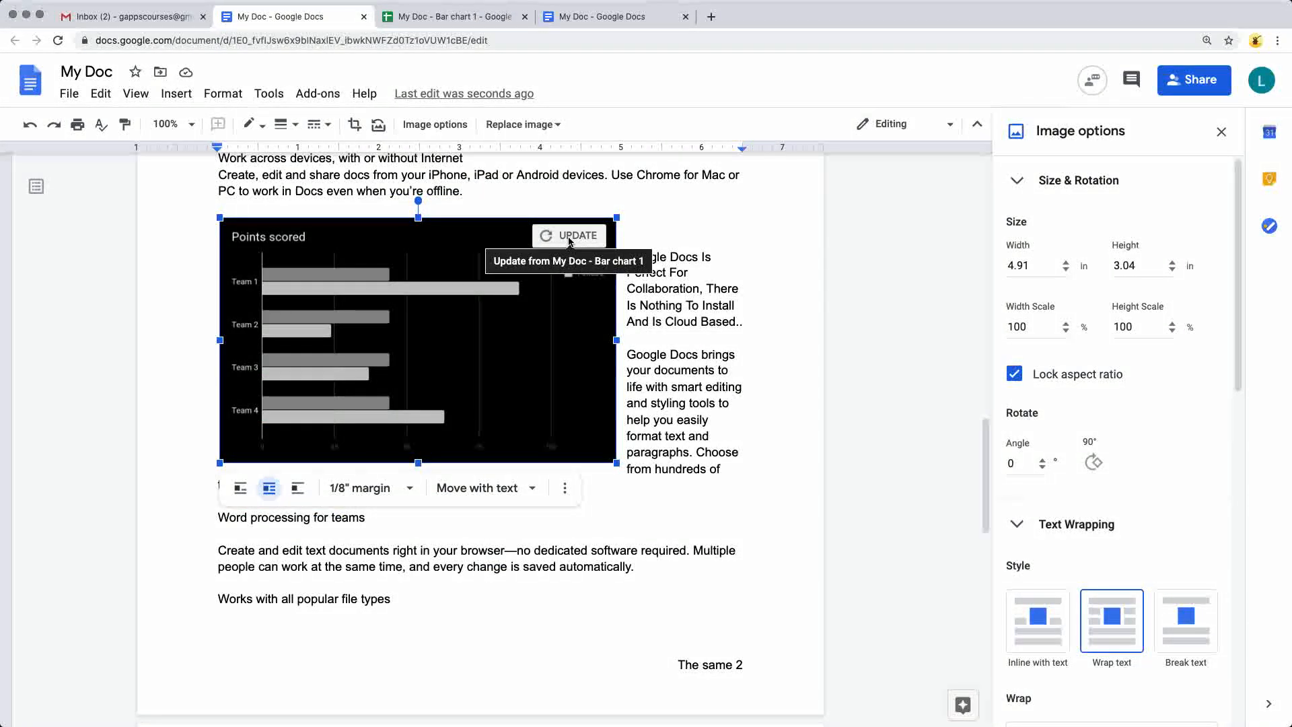
{"action": "left_click", "coordinate": [568, 237]}
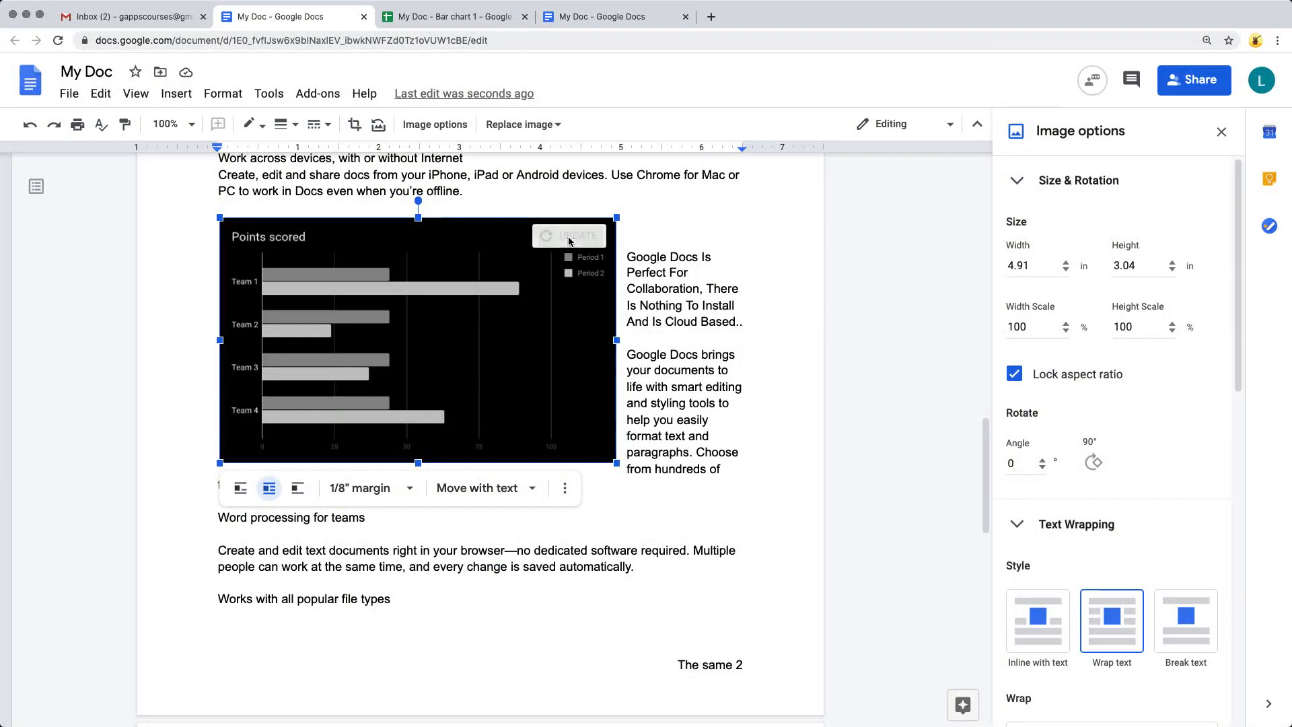
{"action": "left_click", "coordinate": [446, 19]}
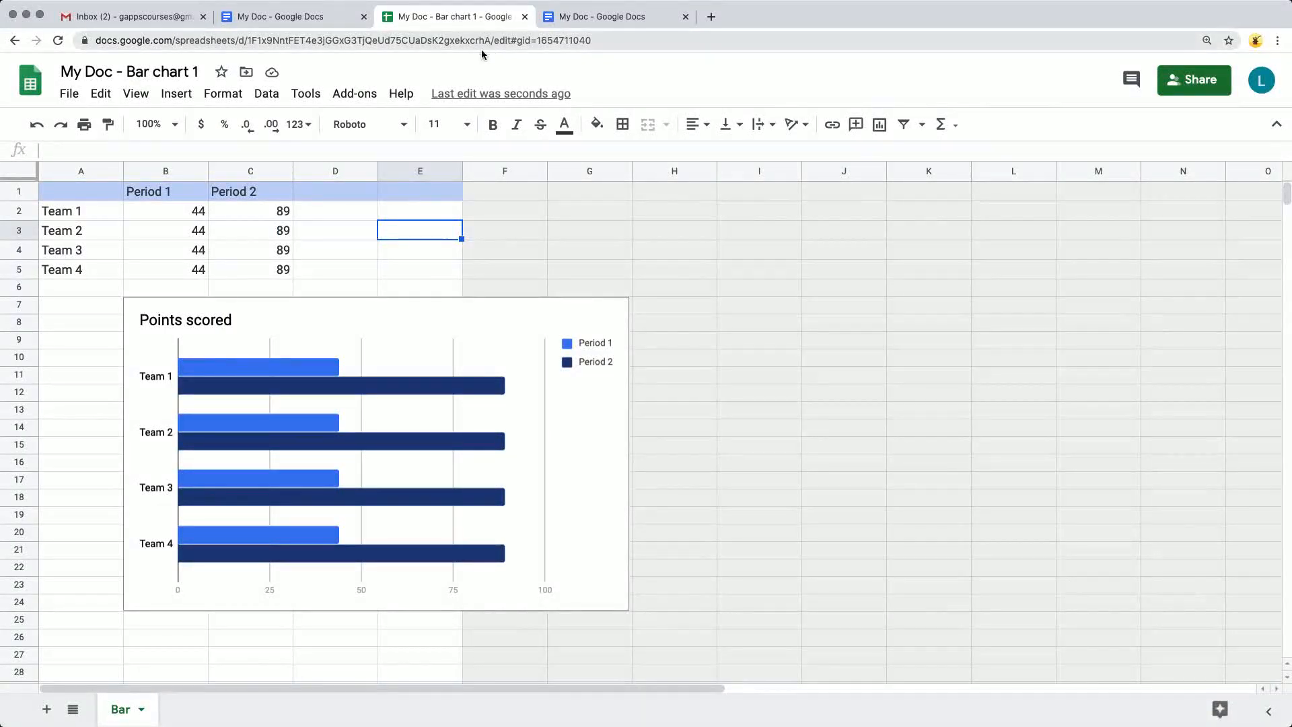
Open Google Drive from Gmail to view the chart's spreadsheet among the files, and return to the My Doc document.
{"action": "left_click", "coordinate": [137, 16]}
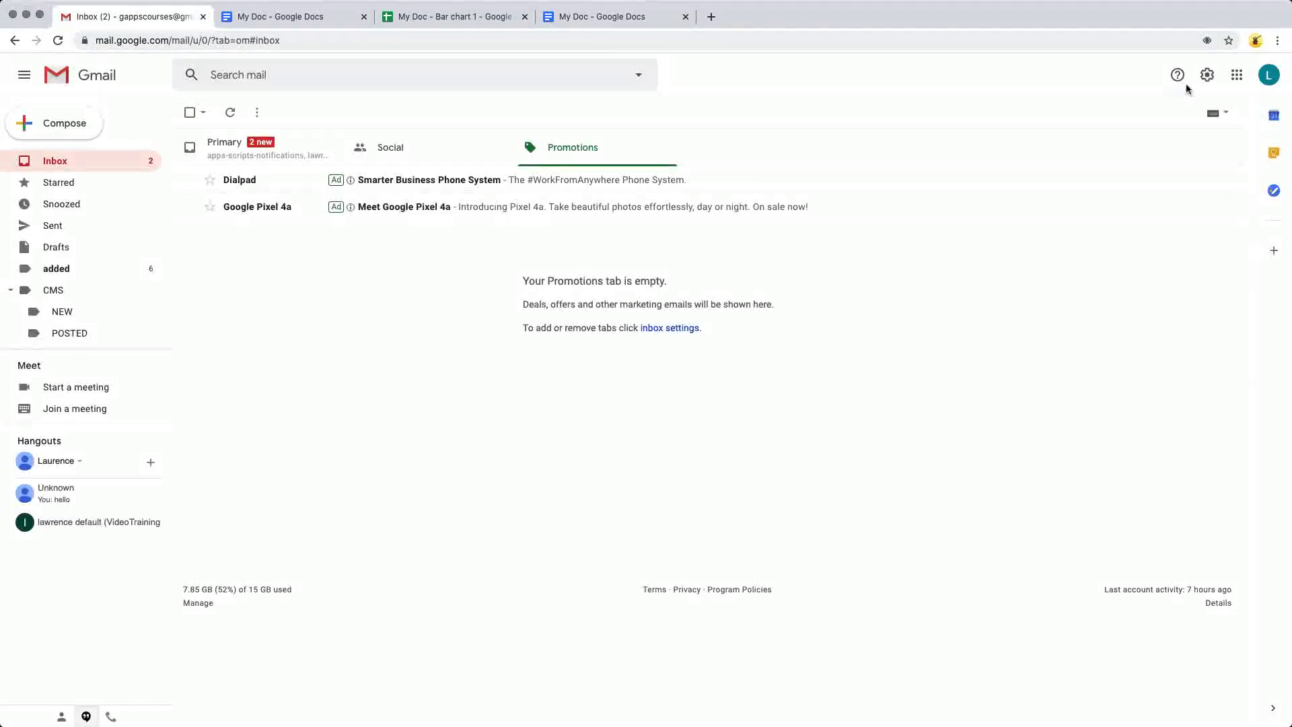
{"action": "left_click", "coordinate": [1237, 75]}
{"action": "left_click", "coordinate": [1179, 259]}
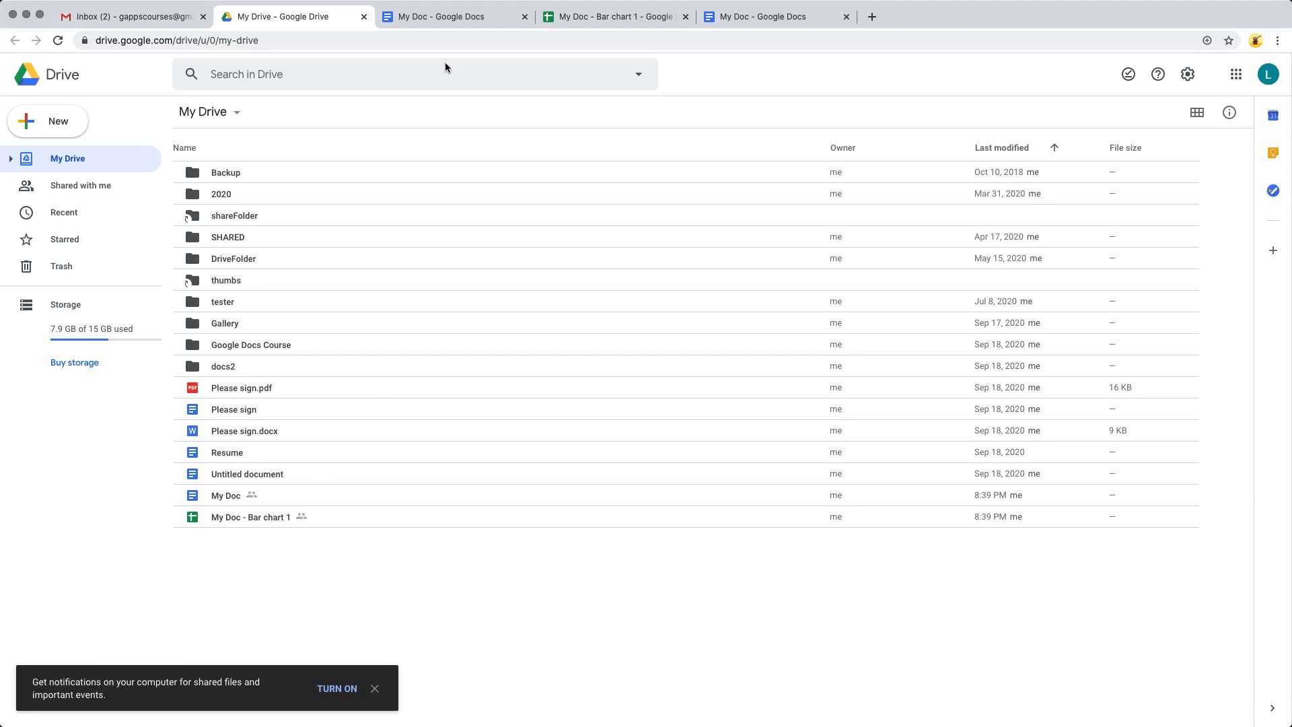
{"action": "left_click", "coordinate": [444, 18]}
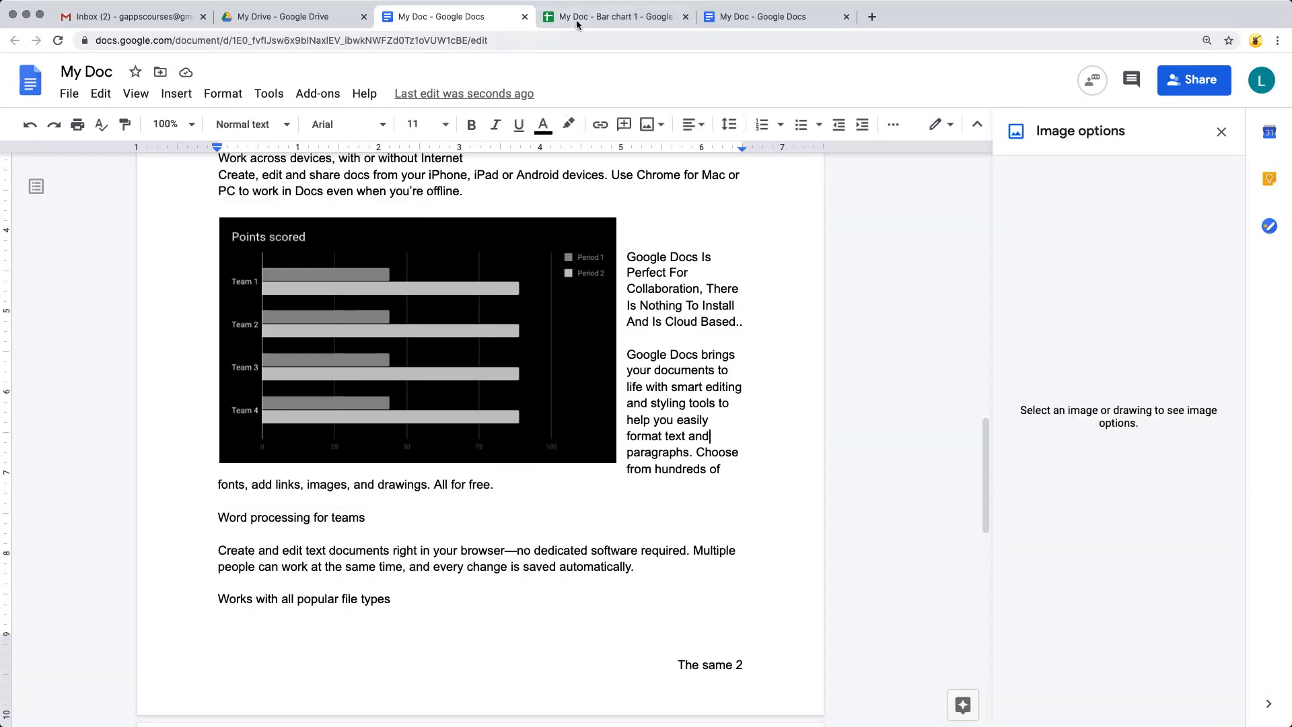
Switch to the My Doc - Bar chart 1 spreadsheet and create a new blank spreadsheet from it.
{"action": "left_click", "coordinate": [615, 16]}
{"action": "left_click", "coordinate": [69, 94]}
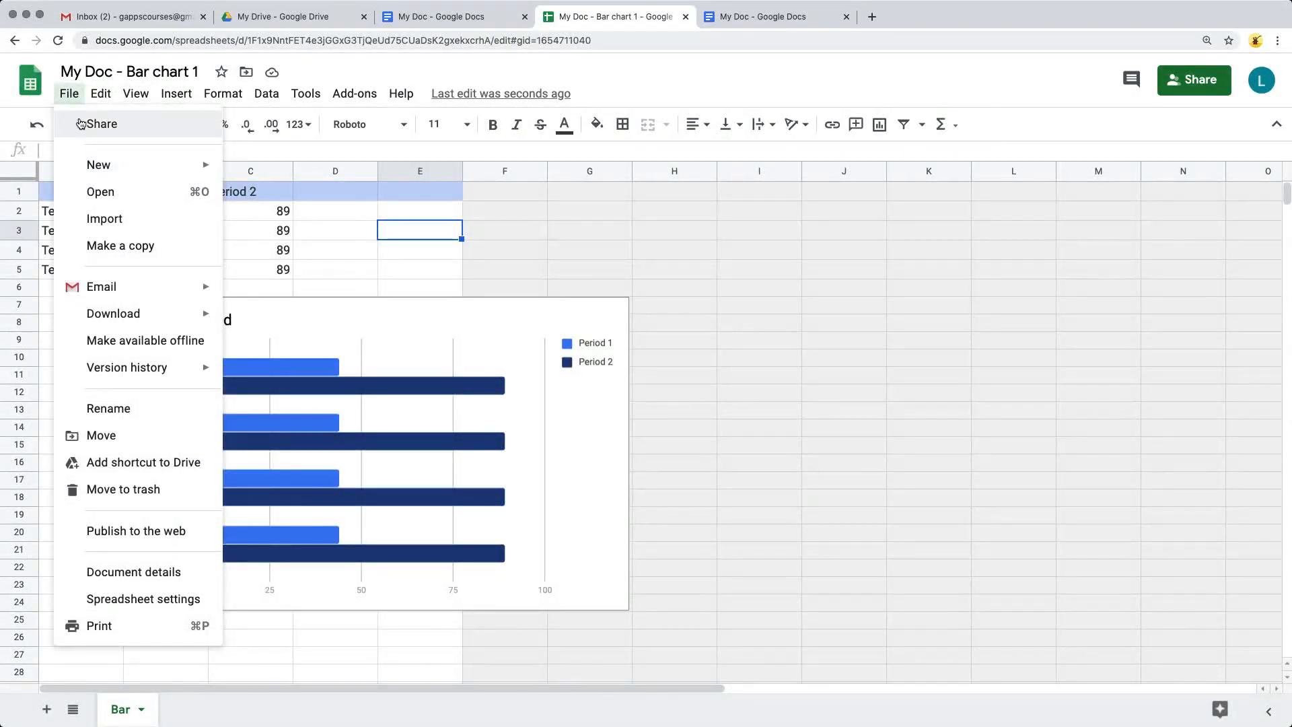
{"action": "mouse_move", "coordinate": [168, 165]}
{"action": "left_click", "coordinate": [296, 172]}
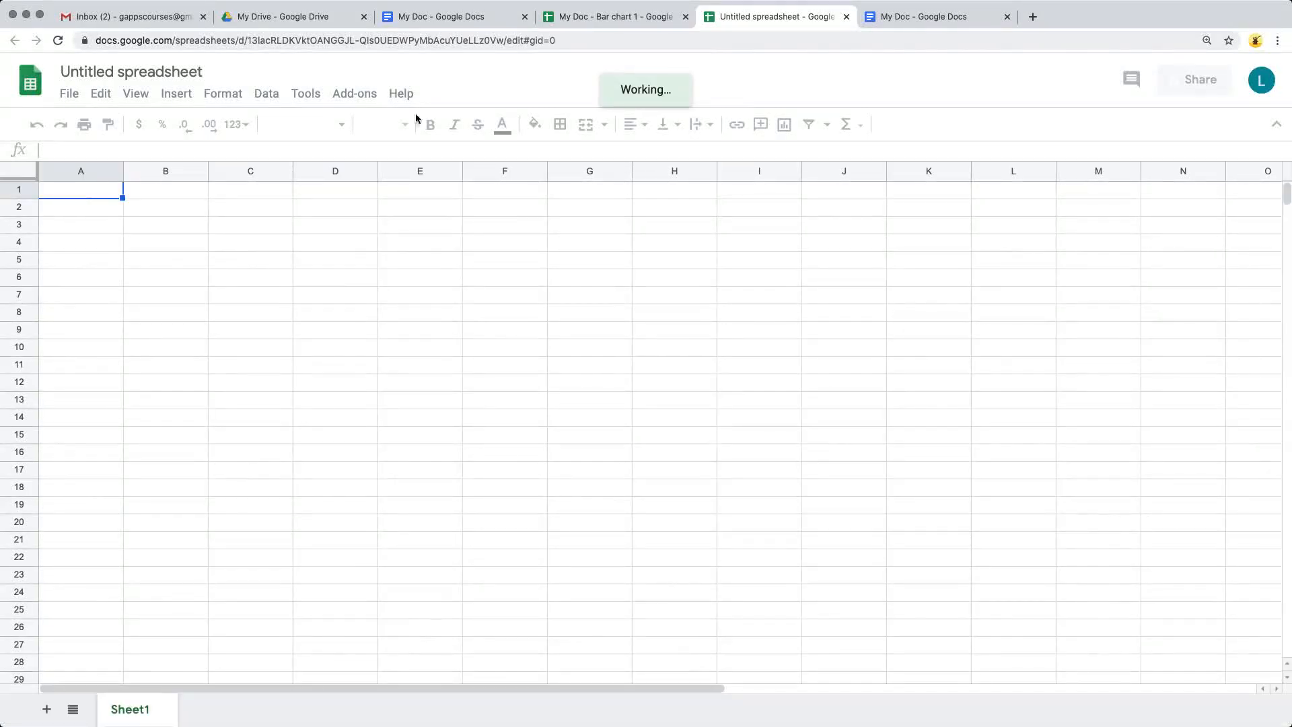
{"action": "left_click", "coordinate": [625, 20]}
{"action": "left_click", "coordinate": [758, 21]}
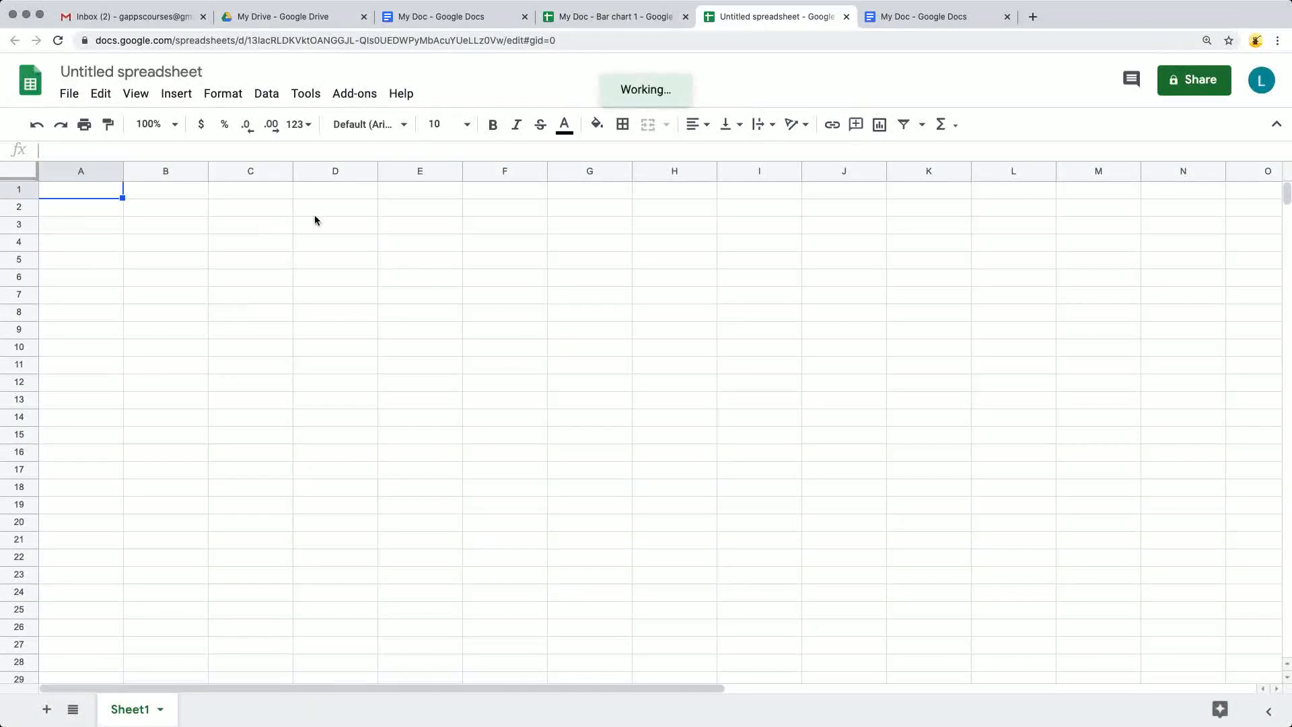
Enter the row labels a, b and c in A2:A4 and the column headers a and b in B1:C1.
{"action": "left_click", "coordinate": [94, 210]}
{"action": "type", "text": "a"}
{"action": "key", "text": "Return"}
{"action": "type", "text": "b"}
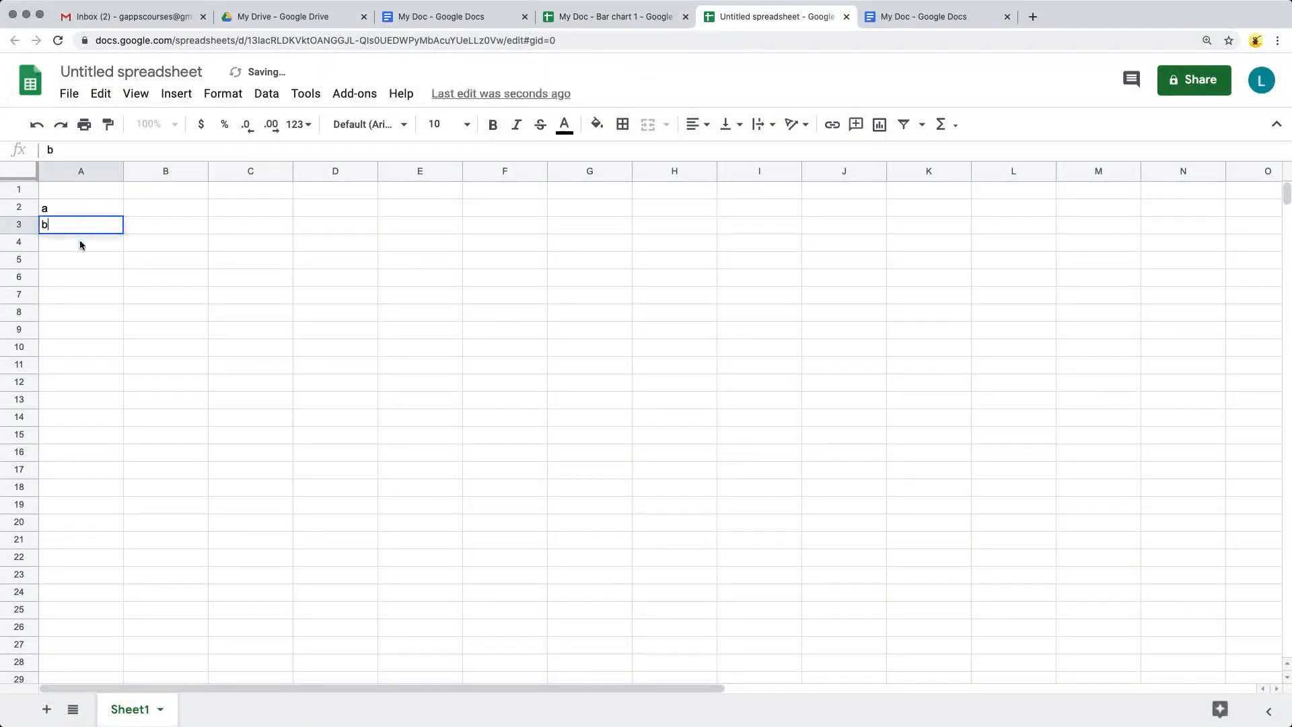
{"action": "key", "text": "Return"}
{"action": "type", "text": "c"}
{"action": "left_click", "coordinate": [149, 187]}
{"action": "type", "text": "a"}
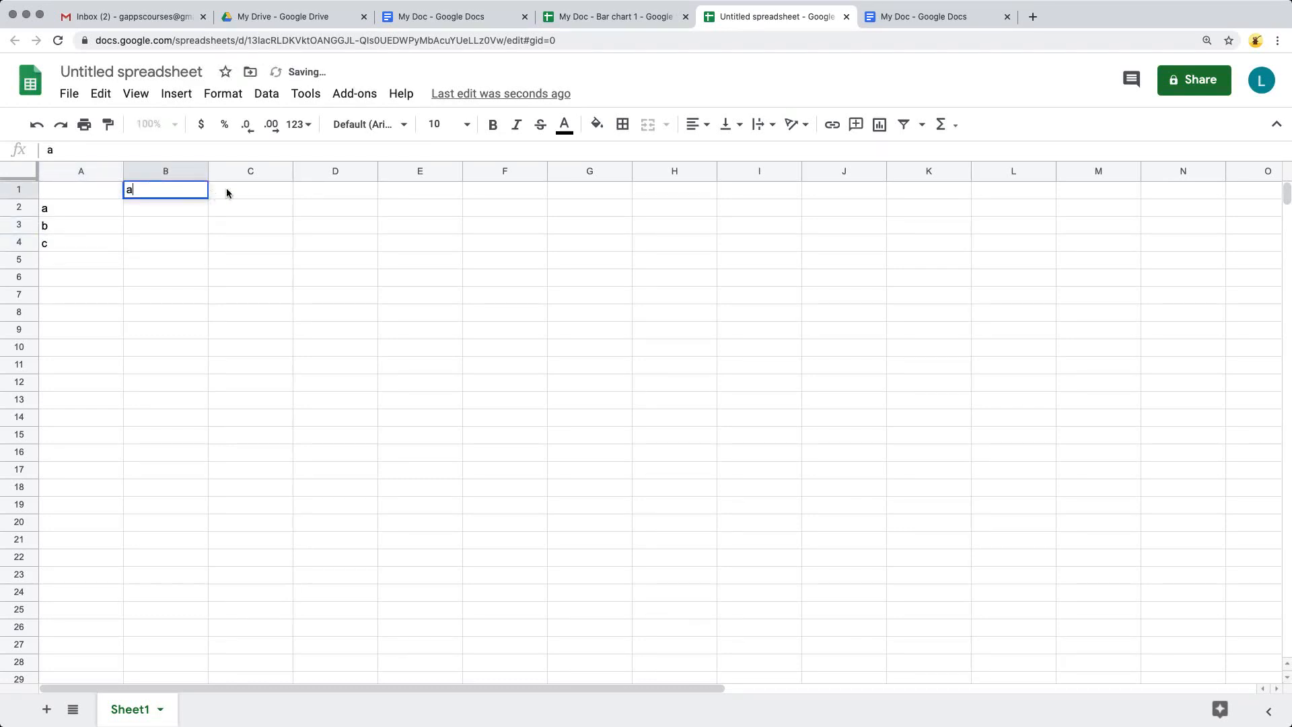
{"action": "left_click", "coordinate": [235, 193]}
{"action": "type", "text": "b"}
{"action": "key", "text": "Return"}
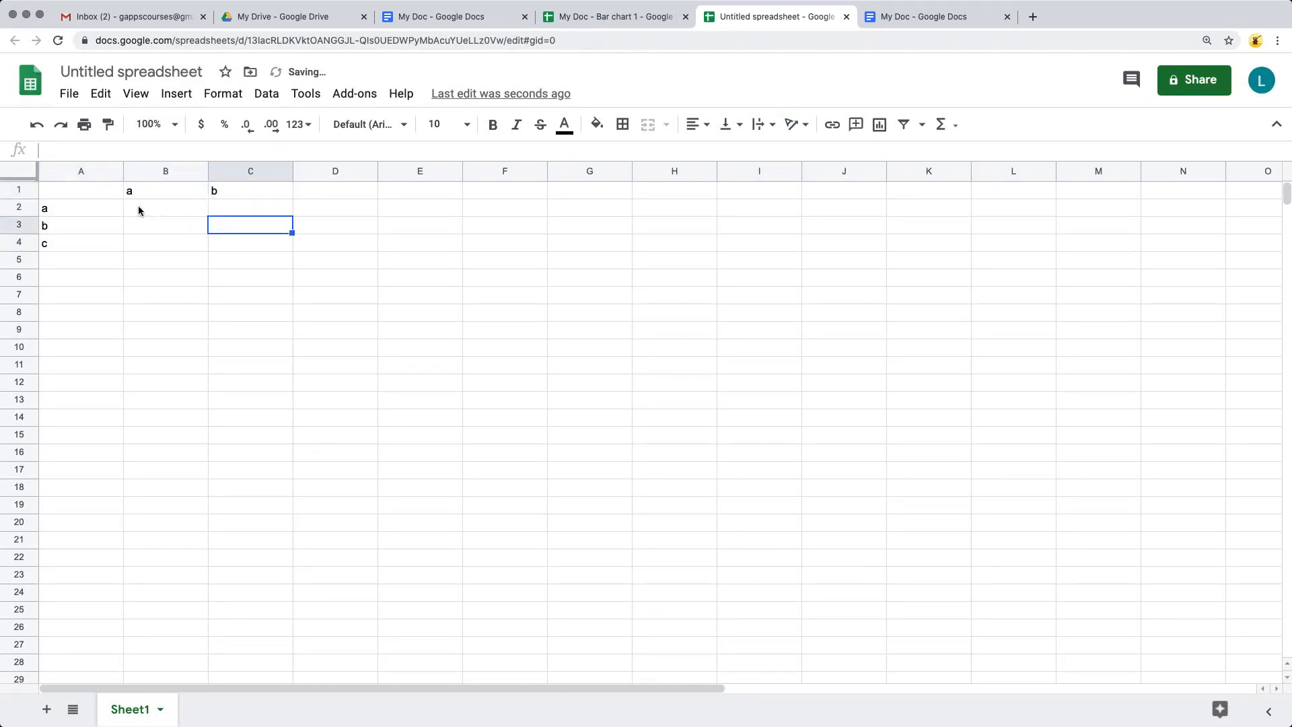
Fill column a (B2:B4) with the values 2, 21 and 12.
{"action": "left_click", "coordinate": [138, 206]}
{"action": "type", "text": "2"}
{"action": "key", "text": "Return"}
{"action": "type", "text": "21"}
{"action": "key", "text": "Return"}
{"action": "type", "text": "12"}
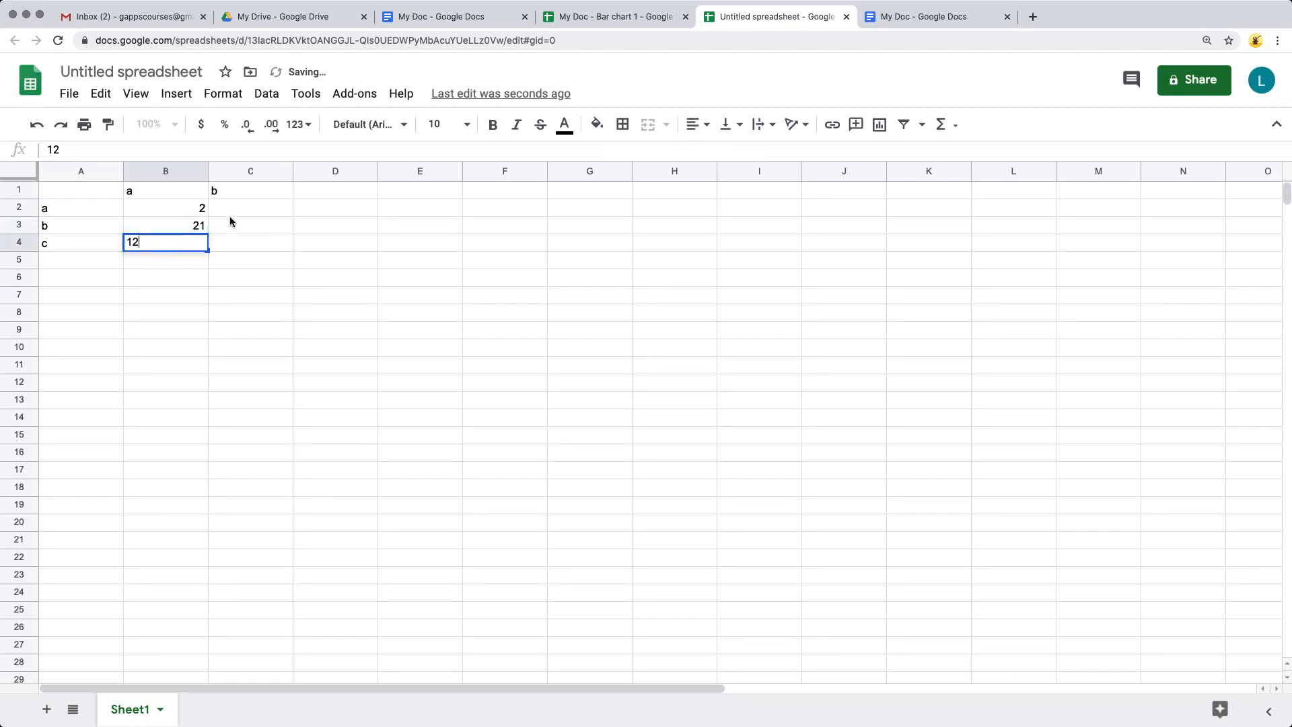
Fill column b (C2:C4) with 21, 21 and 2, and change C3 to 24 and B3 to 15.
{"action": "left_click", "coordinate": [229, 212]}
{"action": "type", "text": "21"}
{"action": "key", "text": "Return"}
{"action": "type", "text": "21"}
{"action": "key", "text": "Return"}
{"action": "type", "text": "2"}
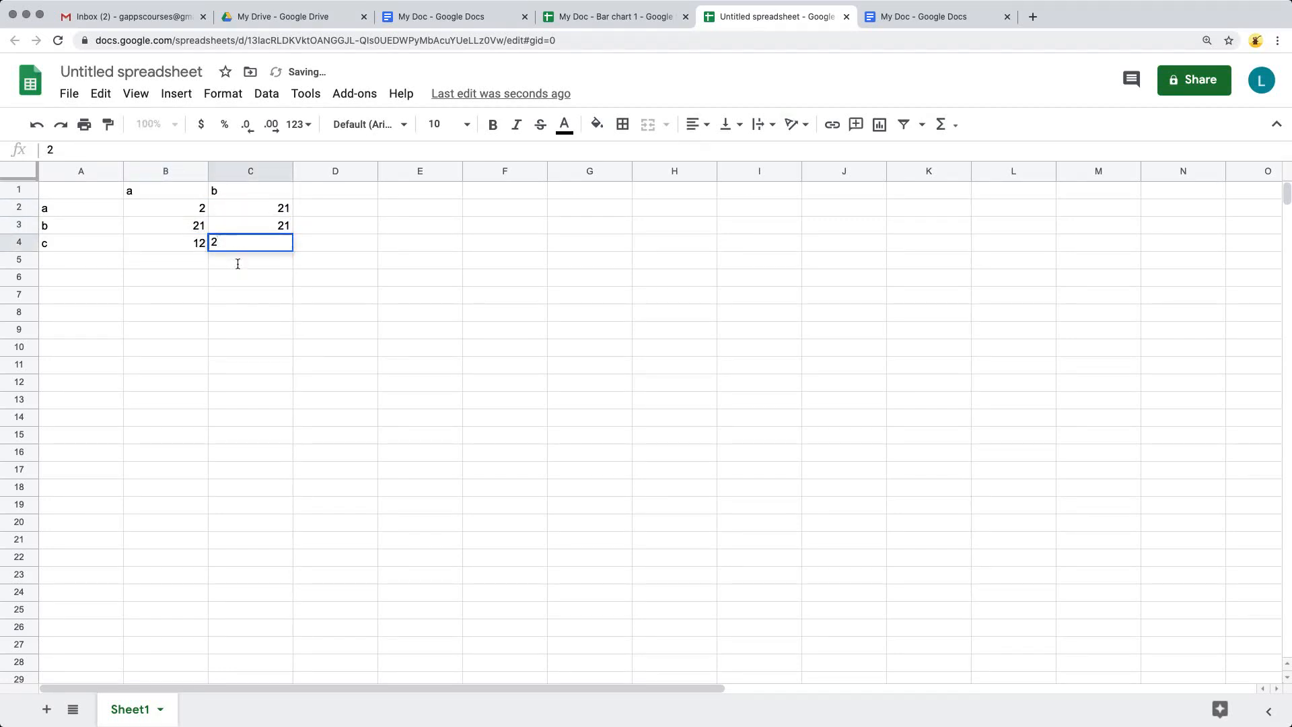
{"action": "left_click", "coordinate": [261, 229]}
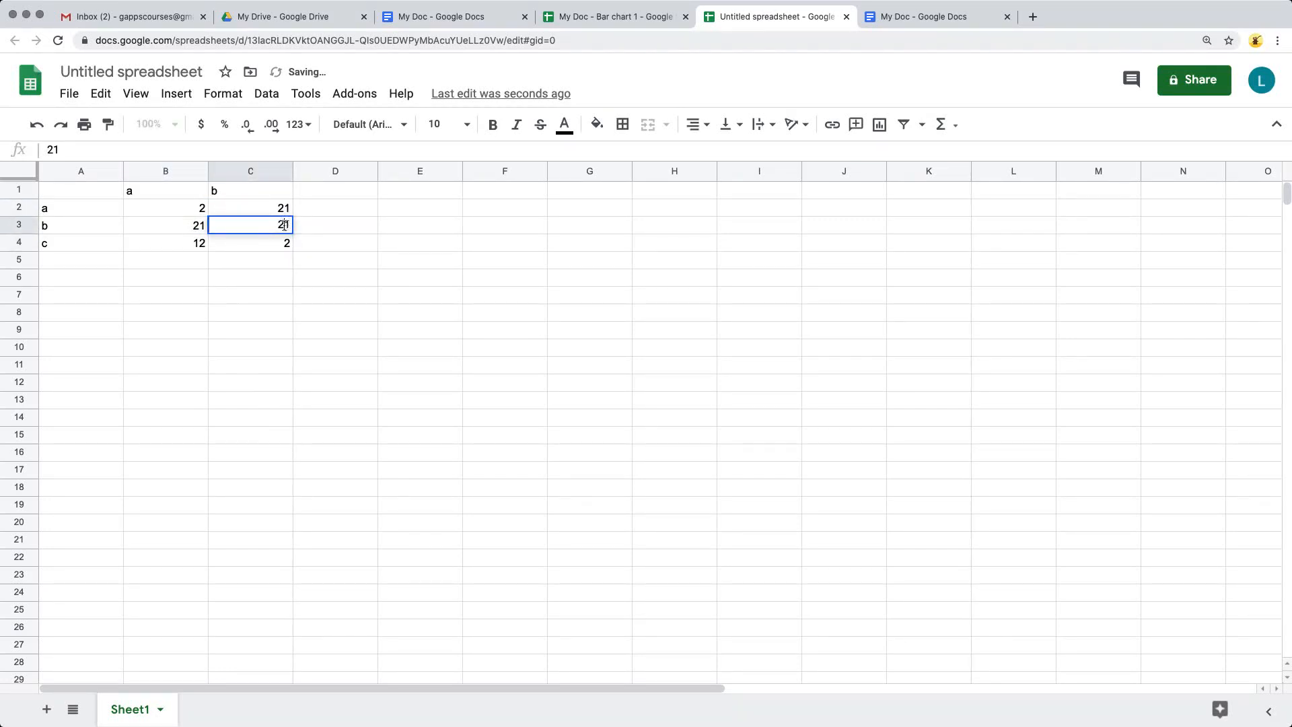
{"action": "left_click_drag", "start_coordinate": [281, 224], "coordinate": [247, 221]}
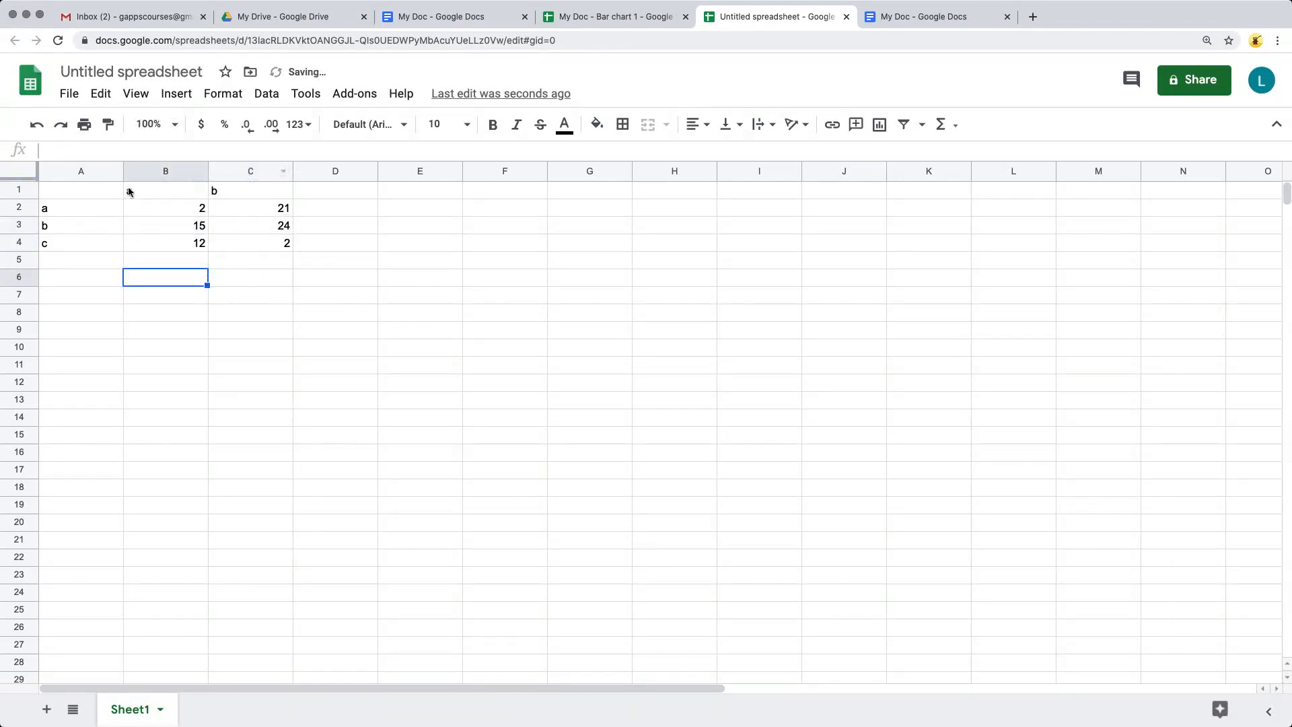
Insert a chart based on the data range A1:C4.
{"action": "left_click_drag", "start_coordinate": [80, 193], "coordinate": [269, 243]}
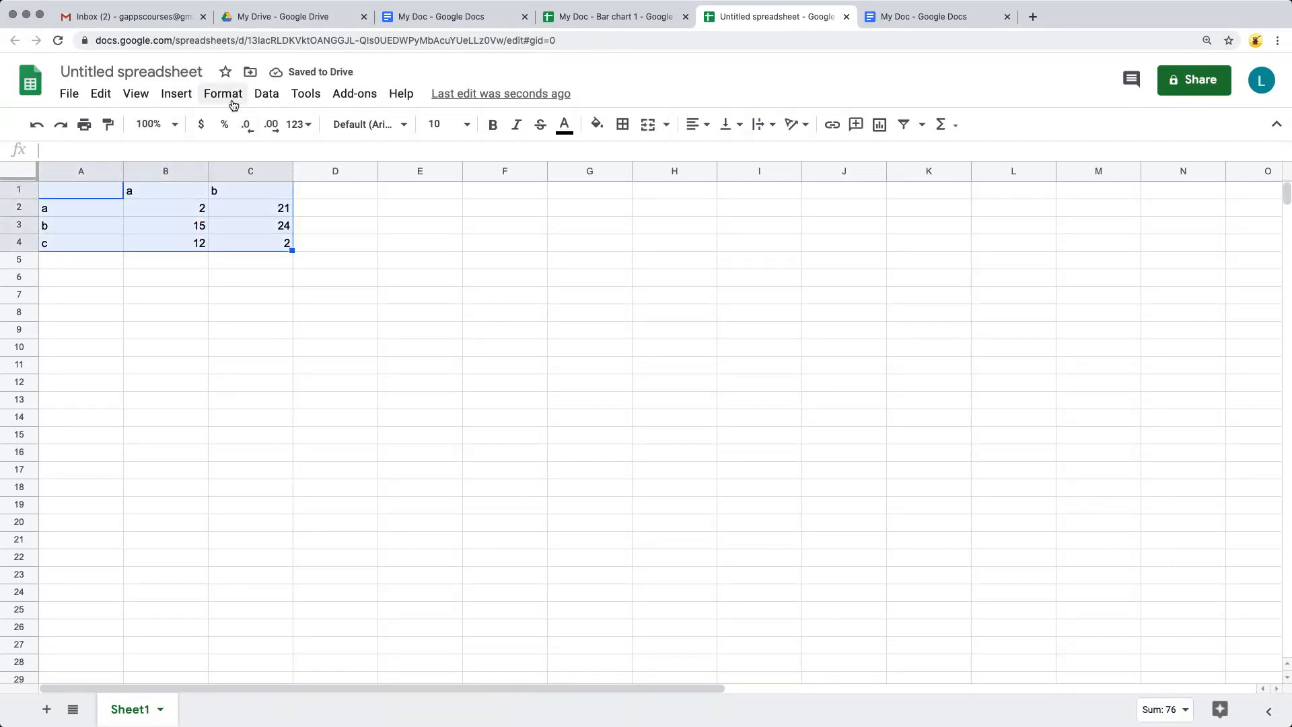
{"action": "left_click", "coordinate": [174, 96]}
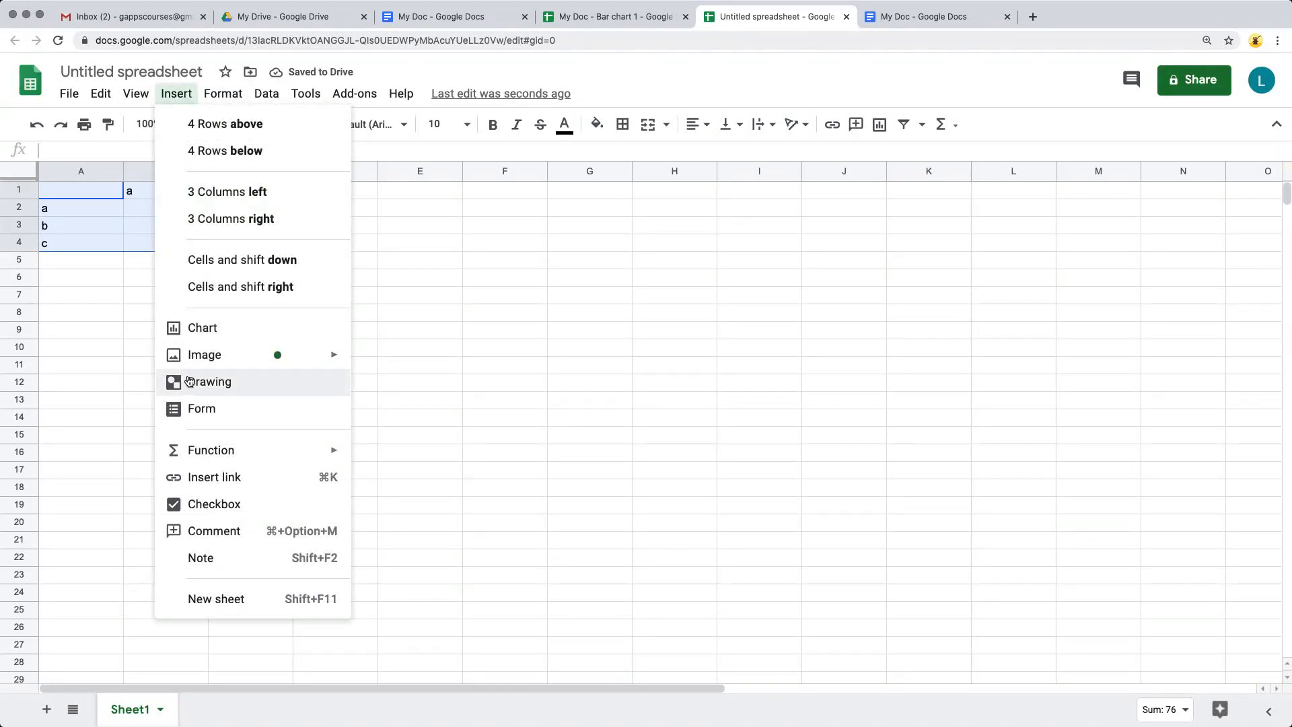
{"action": "left_click", "coordinate": [195, 328]}
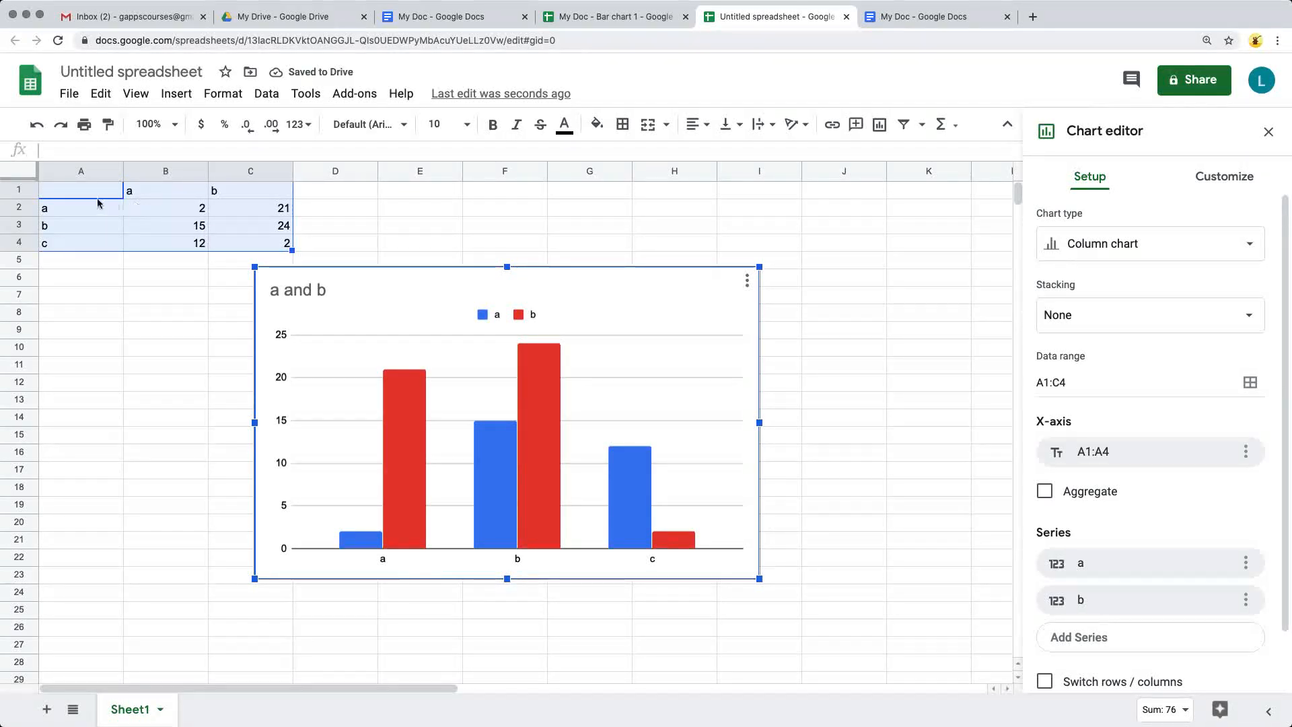
Rename the untitled spreadsheet as mychart2.
{"action": "left_click", "coordinate": [154, 72]}
{"action": "type", "text": "mychart2"}
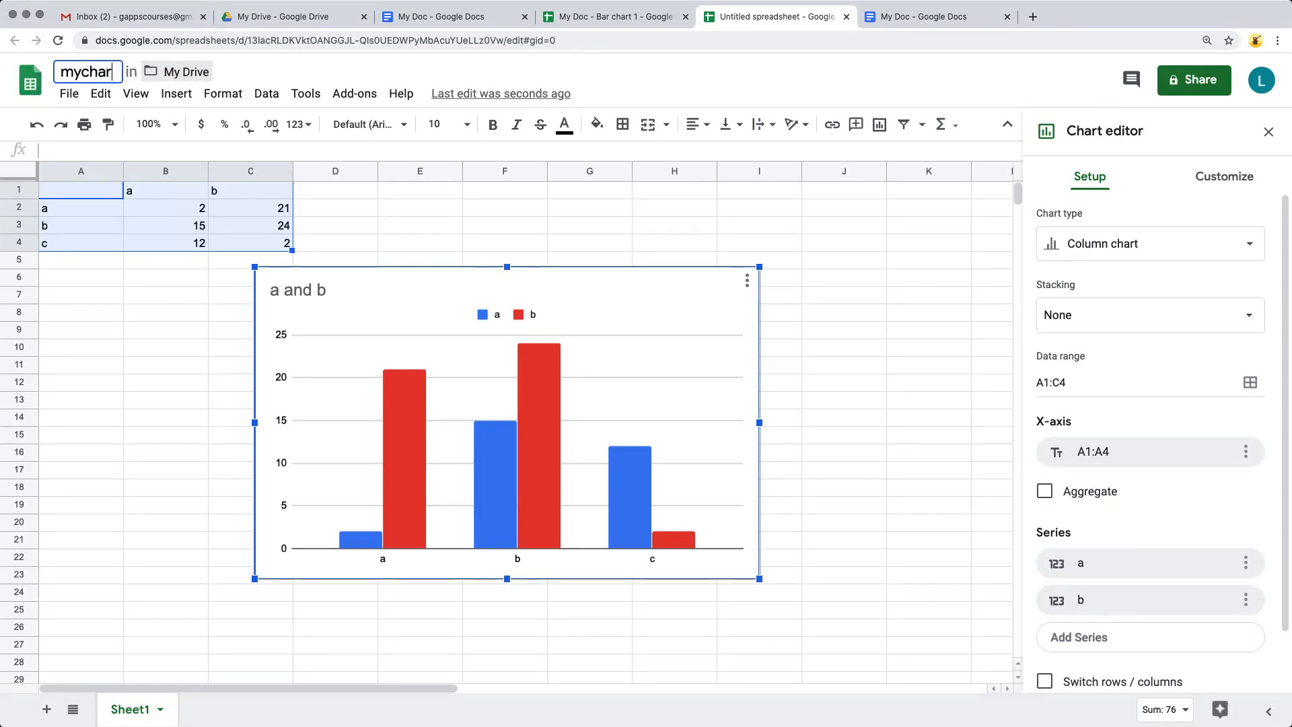
{"action": "left_click", "coordinate": [630, 248]}
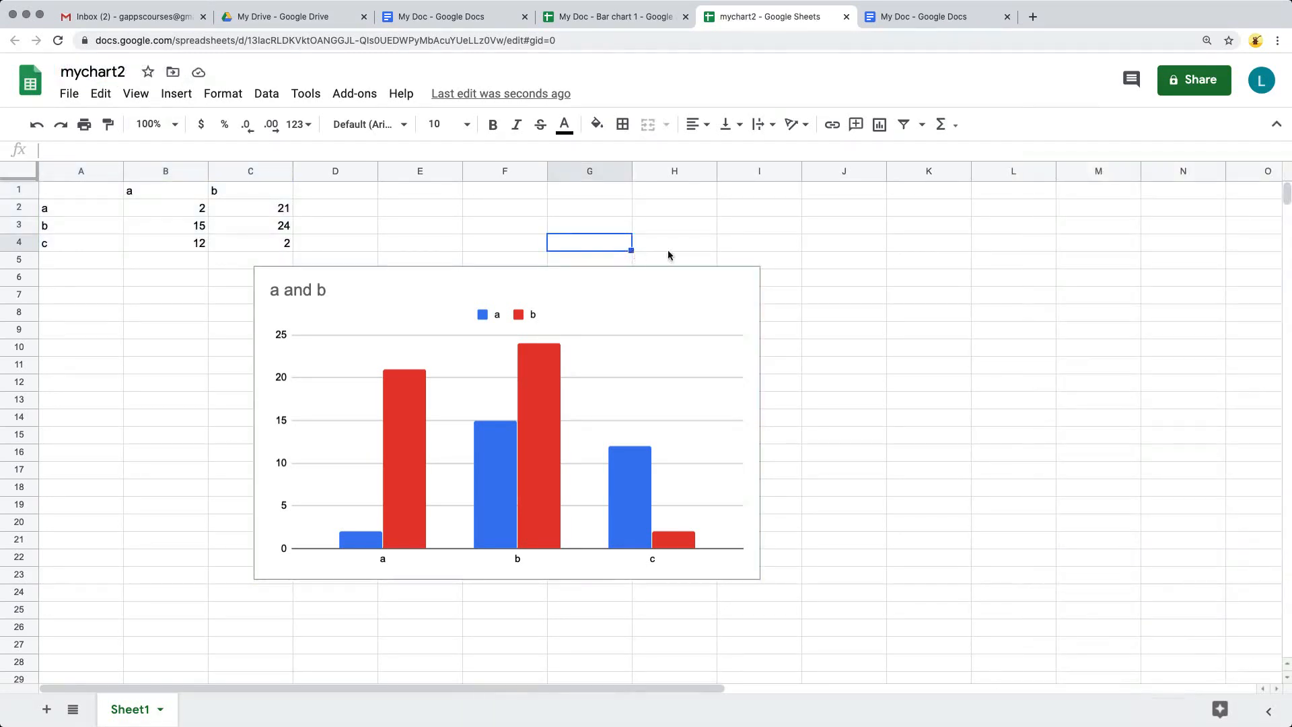
Change the a and b chart's type to the suggested bar chart, check the stacking options and close the chart editor.
{"action": "left_click", "coordinate": [582, 381]}
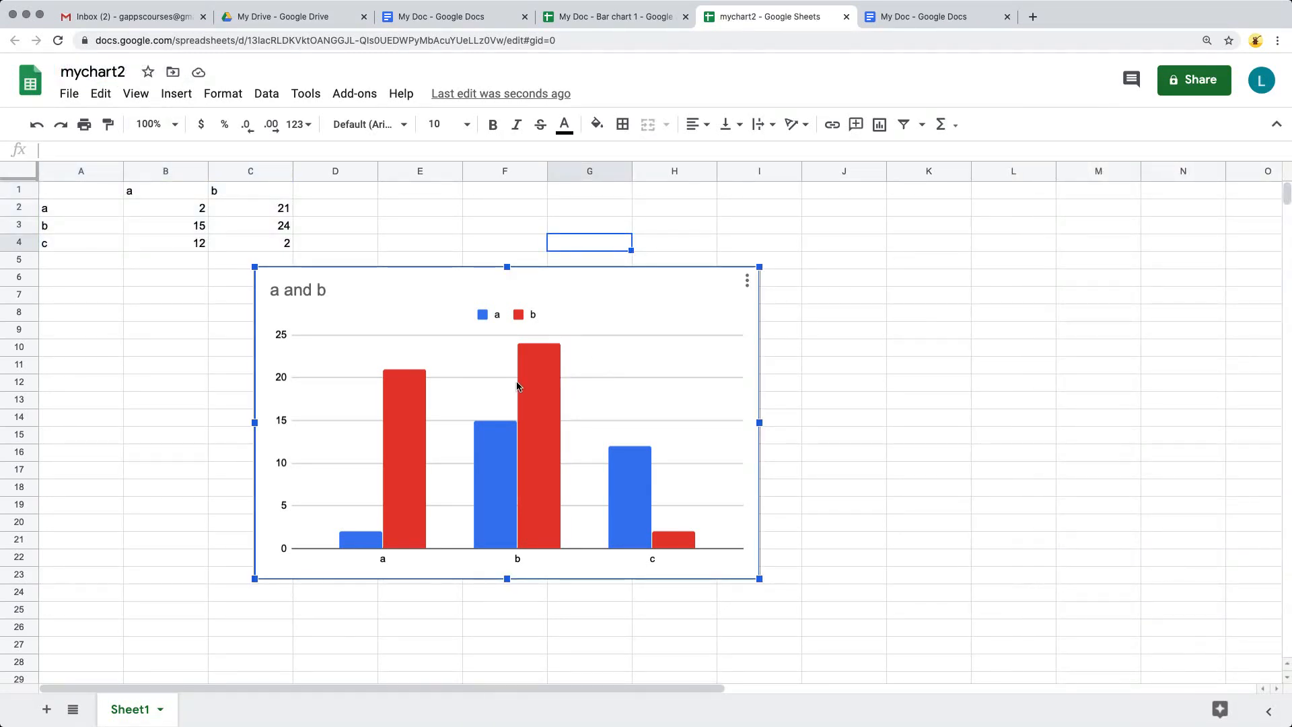
{"action": "left_click", "coordinate": [746, 283]}
{"action": "left_click", "coordinate": [717, 304]}
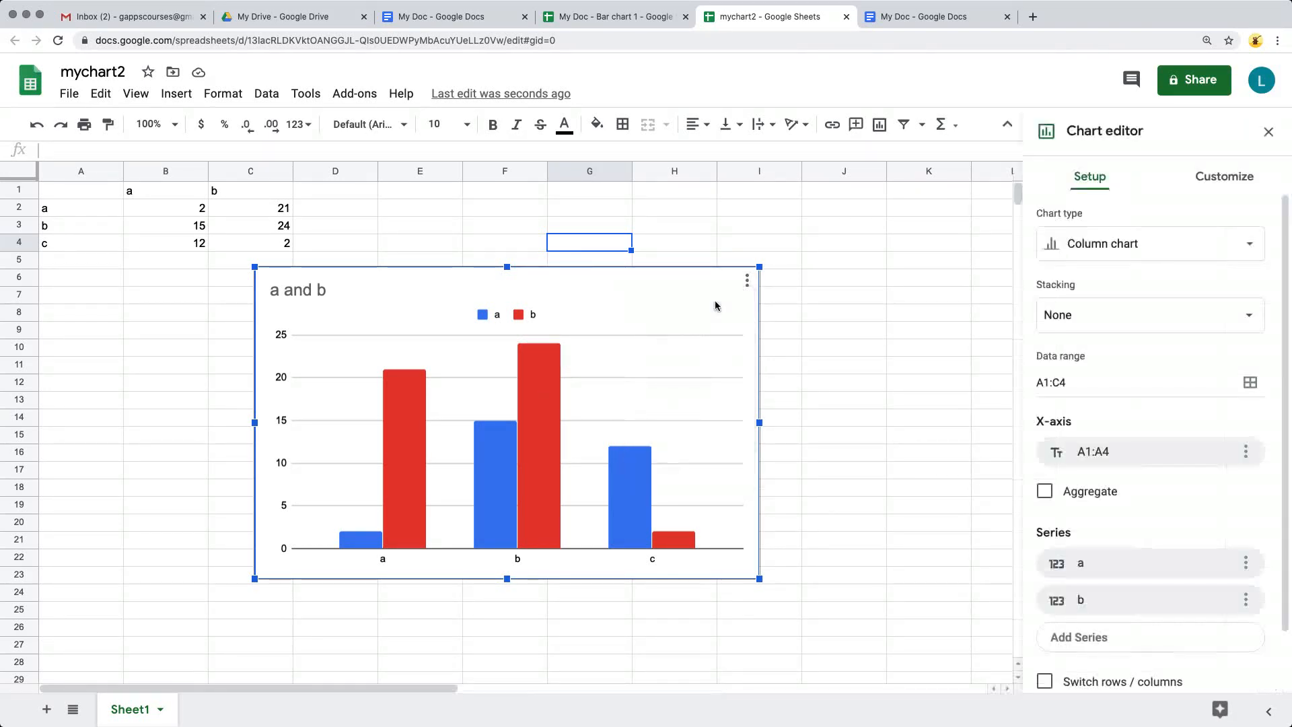
{"action": "left_click", "coordinate": [1103, 260]}
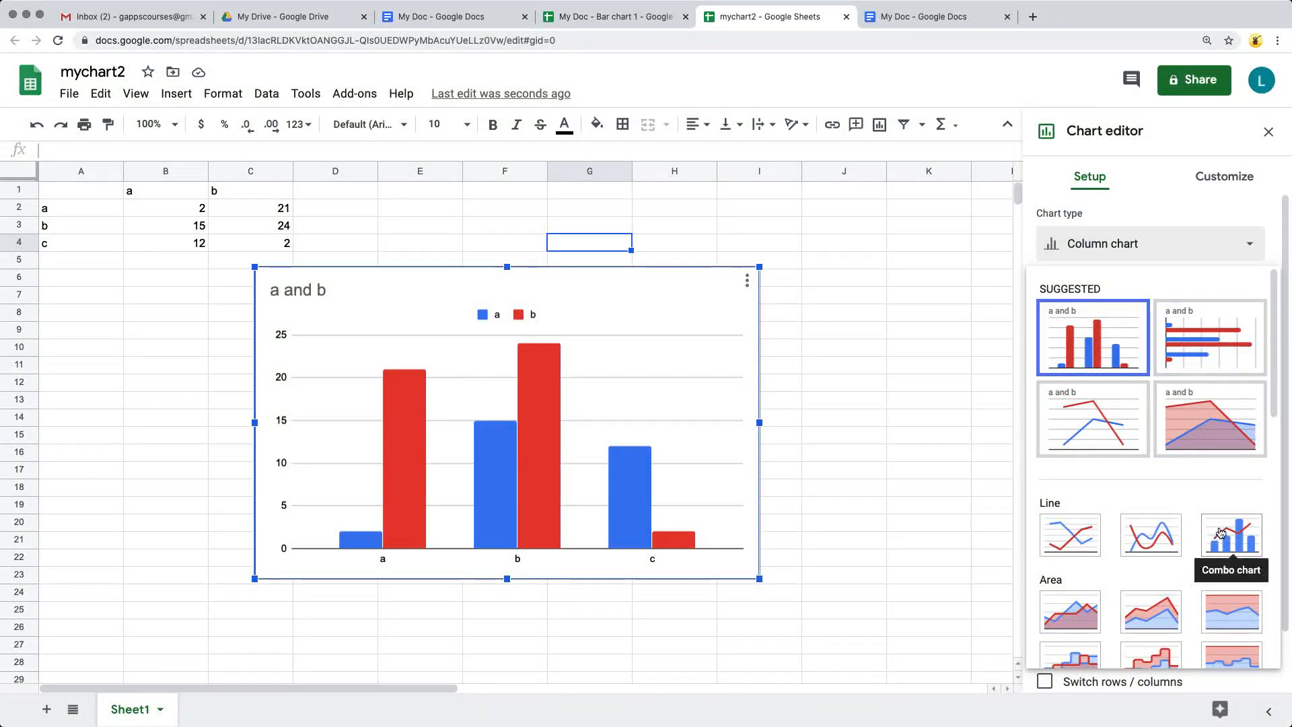
{"action": "left_click", "coordinate": [1182, 342]}
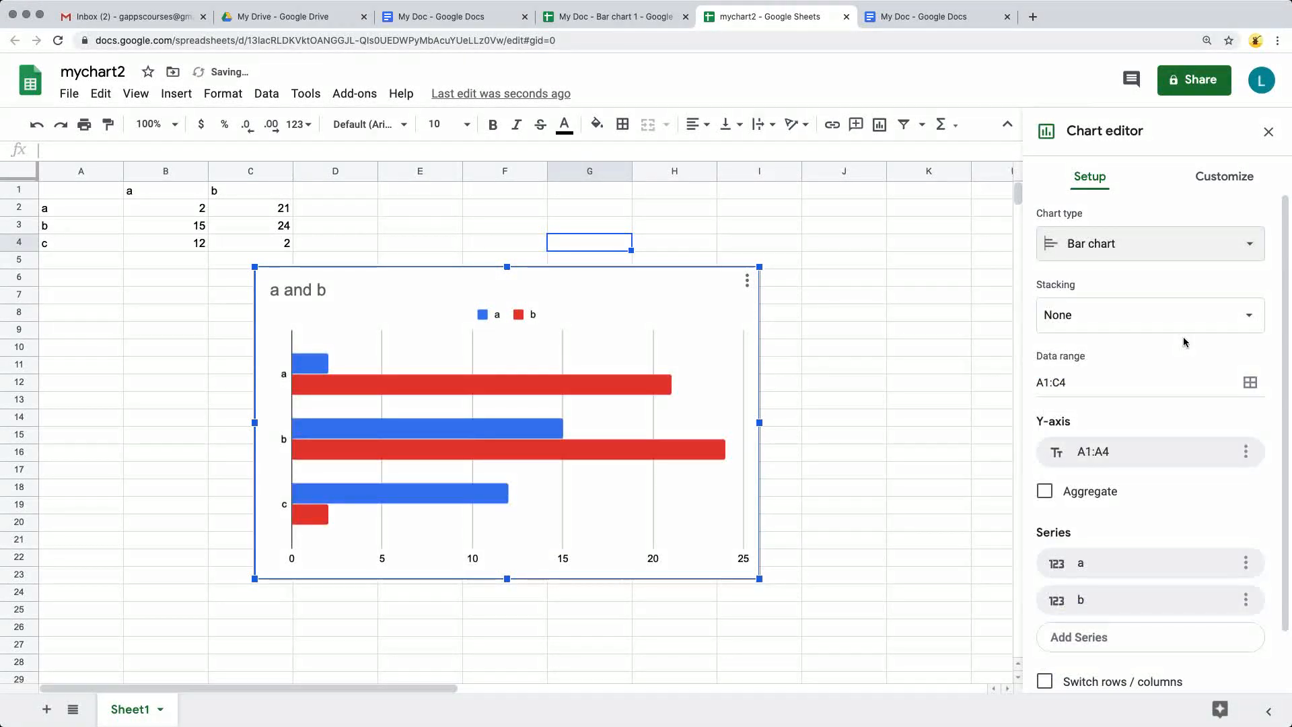
{"action": "left_click", "coordinate": [1104, 326]}
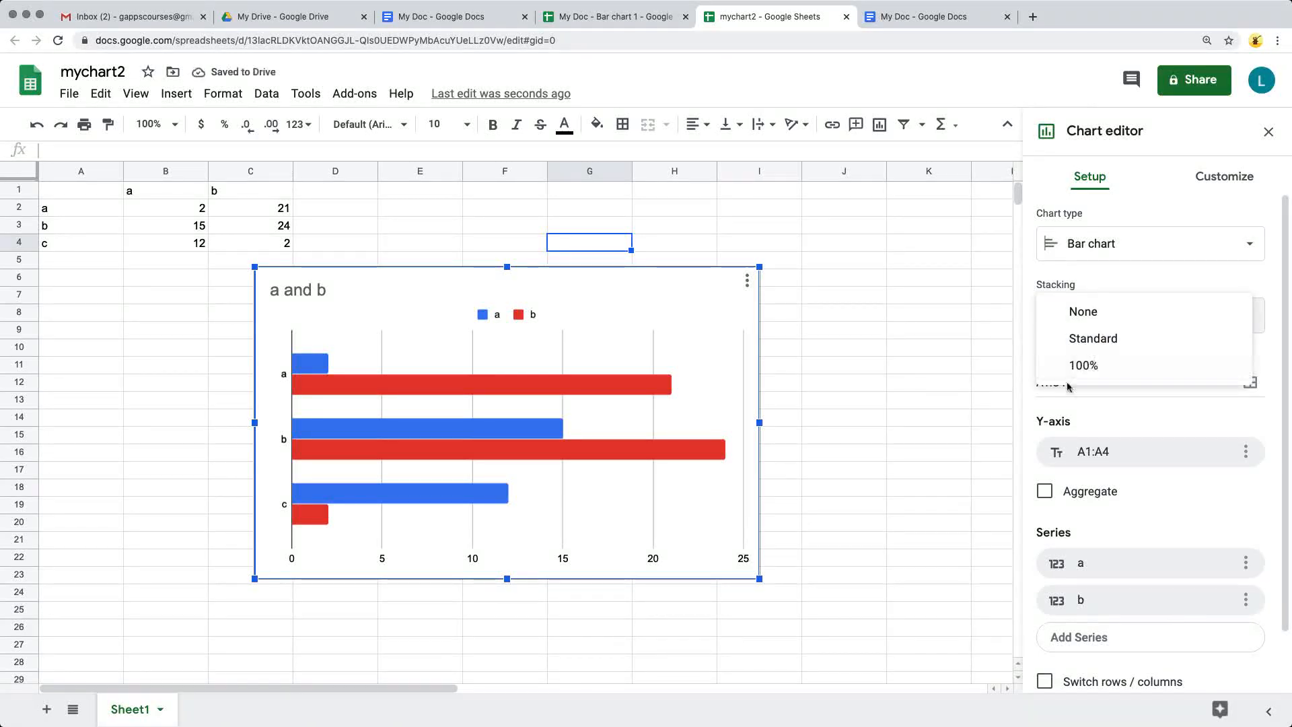
{"action": "left_click", "coordinate": [931, 404]}
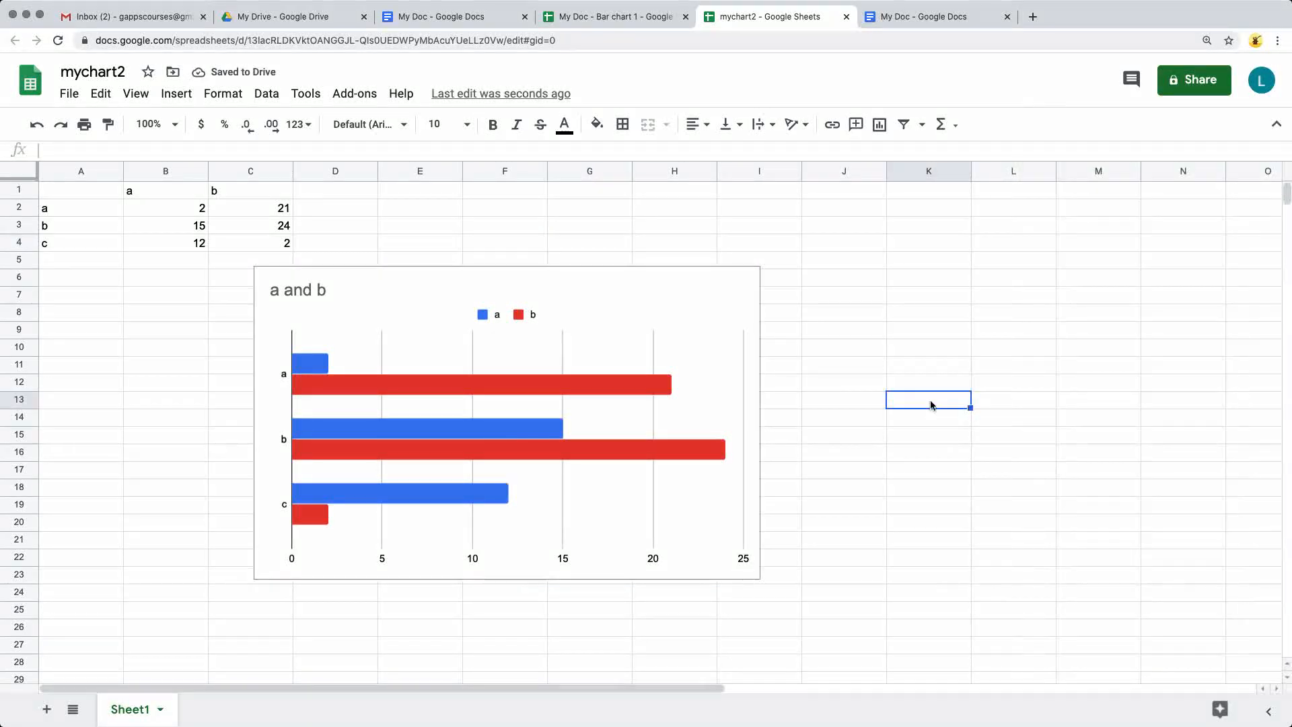
Return to the first My Doc document and add an empty line after the import paragraph ending in ".html format." under All other pages.
{"action": "left_click", "coordinate": [433, 21]}
{"action": "scroll", "coordinate": [534, 181], "scroll_direction": "up", "scroll_amount": 4}
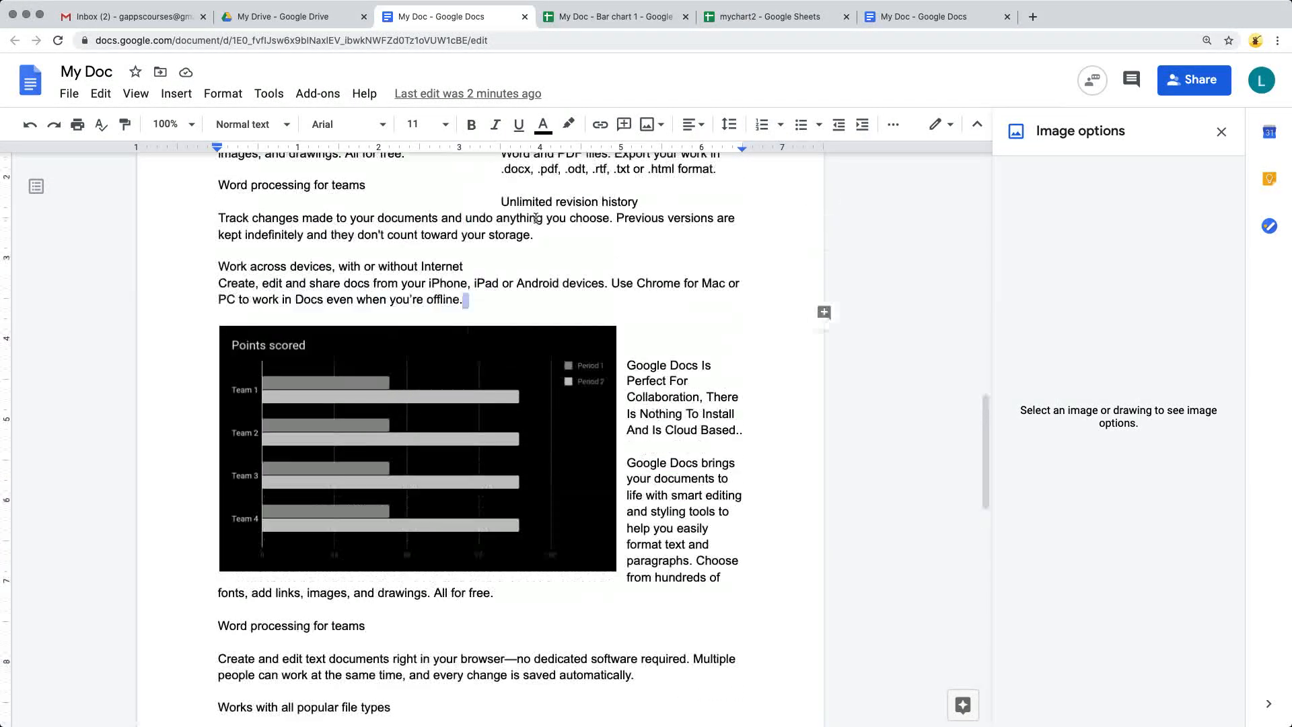
{"action": "scroll", "coordinate": [432, 490], "scroll_direction": "down", "scroll_amount": 8}
{"action": "left_click", "coordinate": [592, 535]}
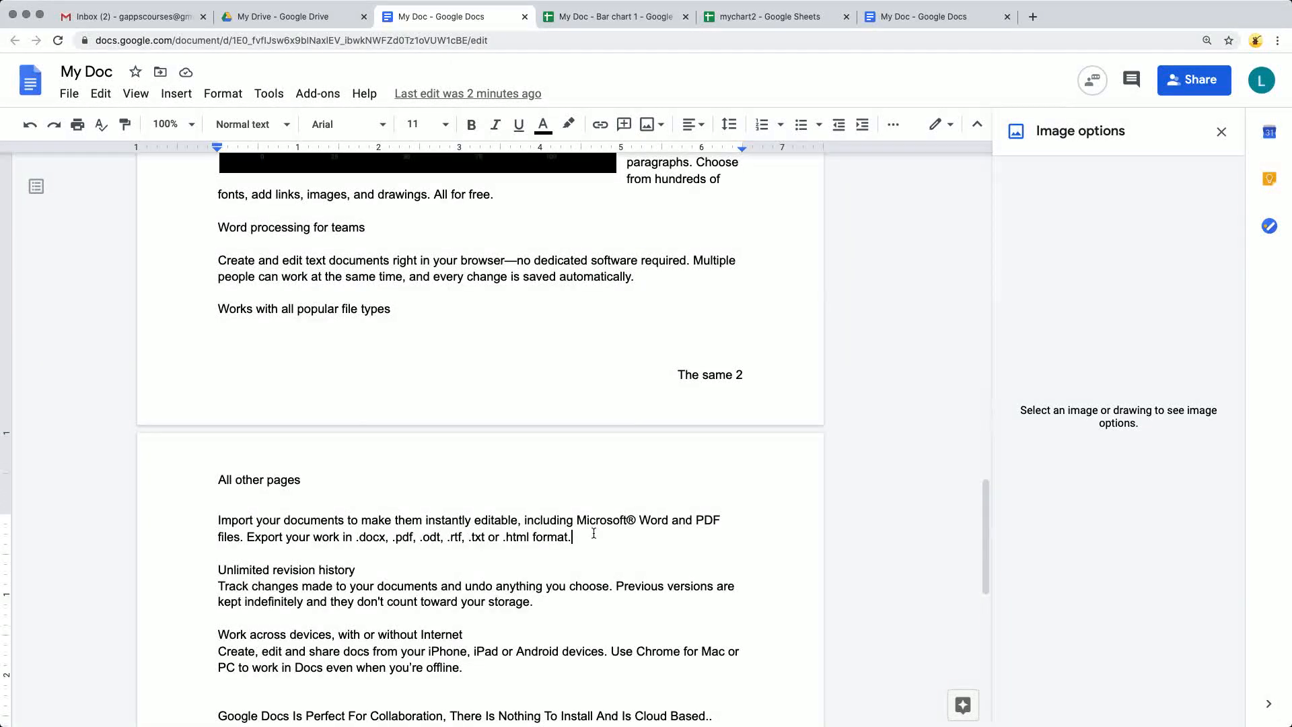
{"action": "key", "text": "Return"}
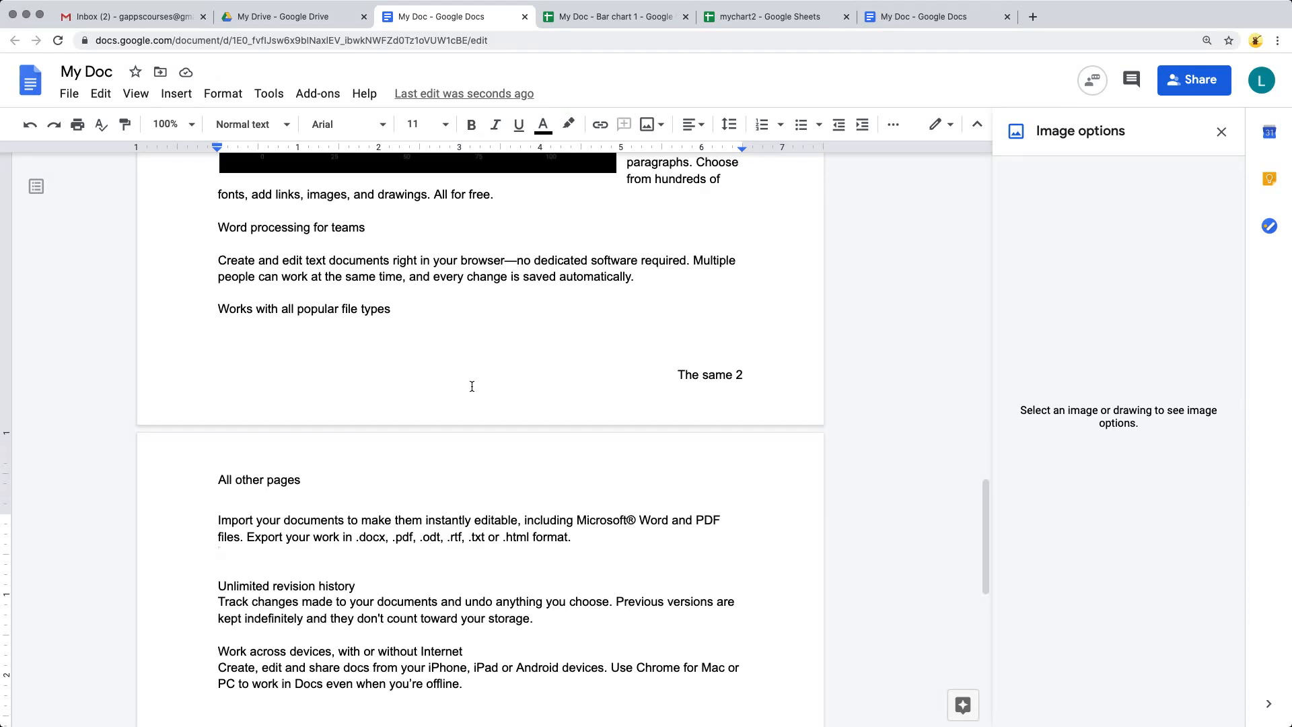
Insert the a and b chart from the mychart2 spreadsheet at the empty line, keeping it linked to the spreadsheet.
{"action": "left_click", "coordinate": [179, 97]}
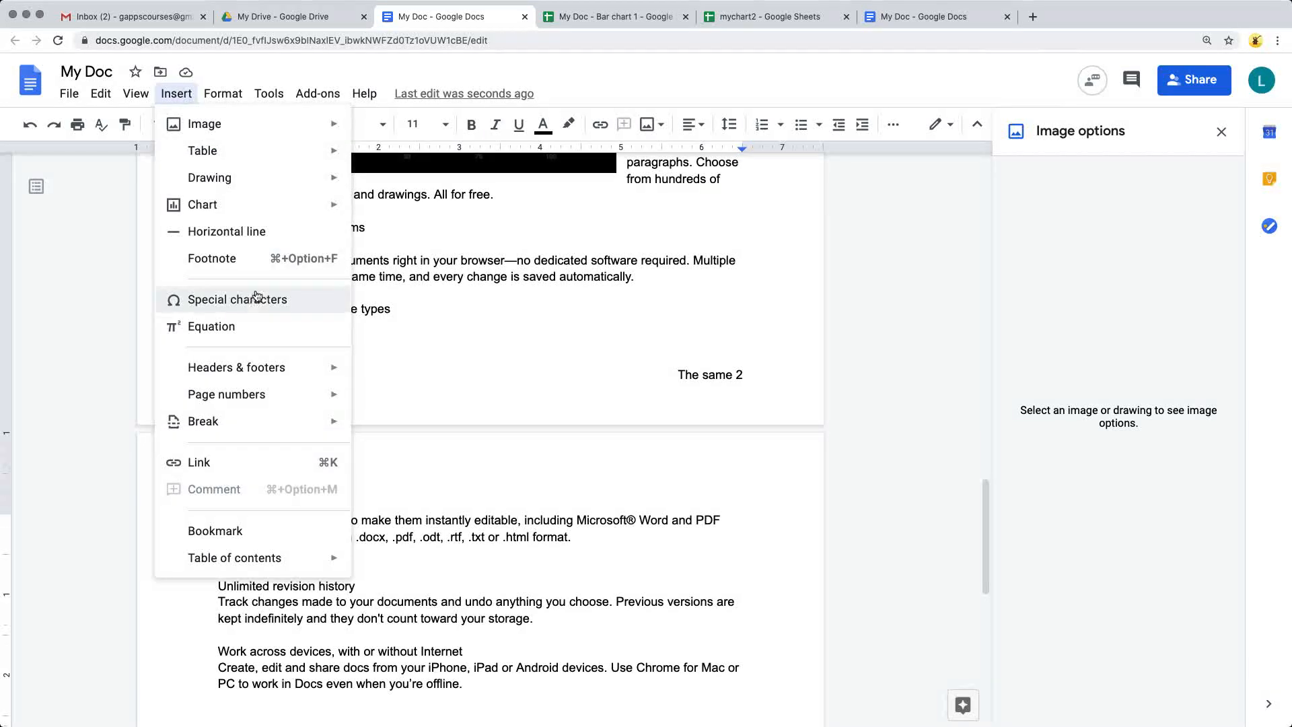
{"action": "mouse_move", "coordinate": [250, 214]}
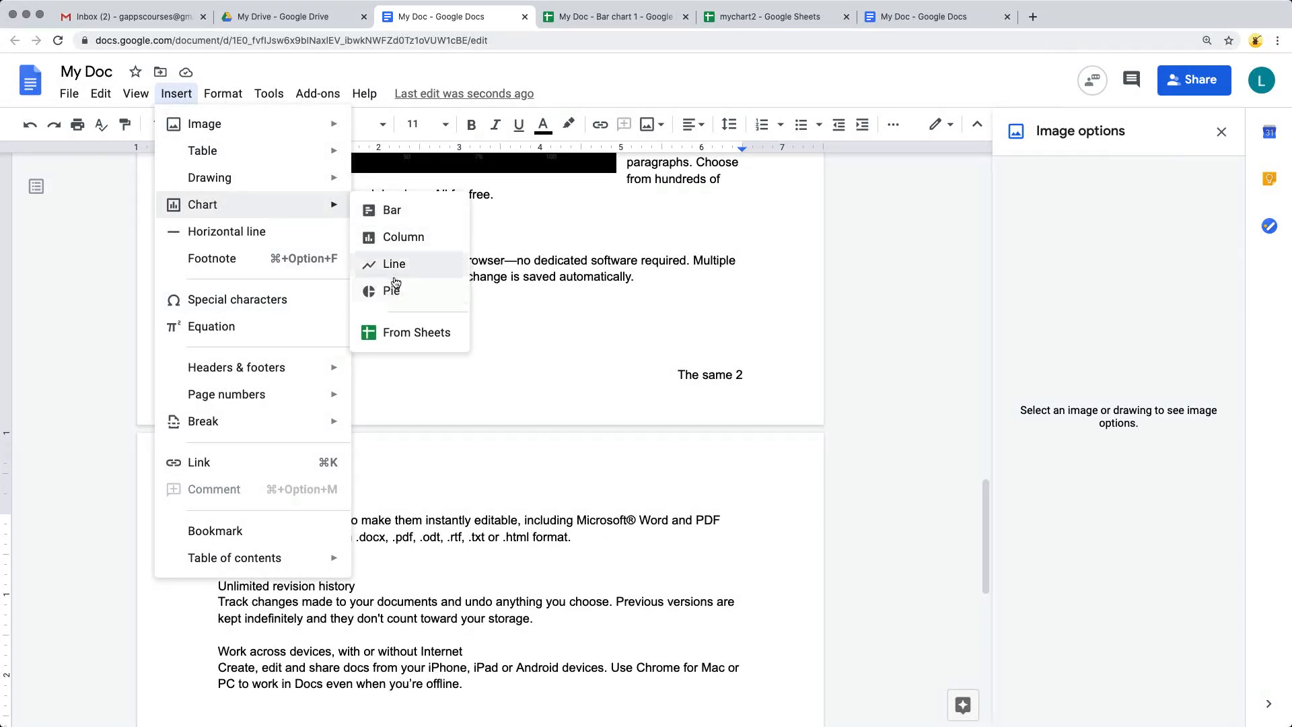
{"action": "left_click", "coordinate": [402, 333]}
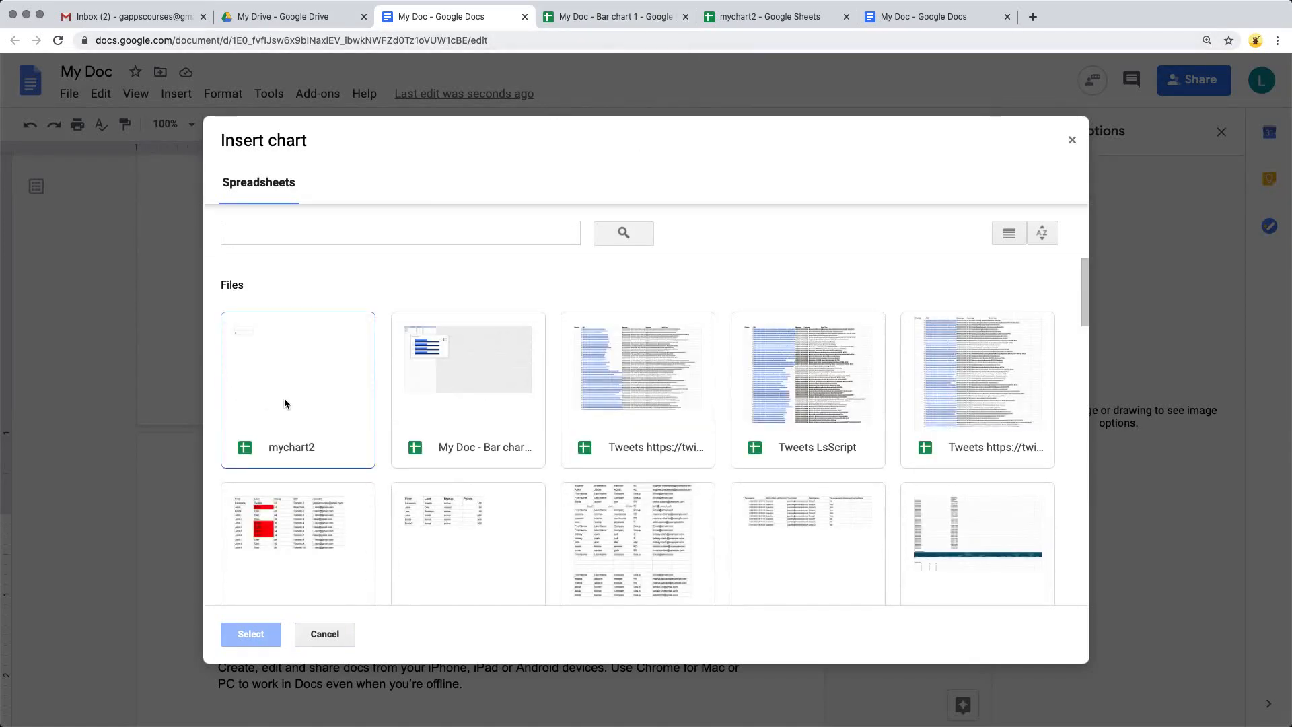
{"action": "left_click", "coordinate": [284, 402]}
{"action": "left_click", "coordinate": [252, 635]}
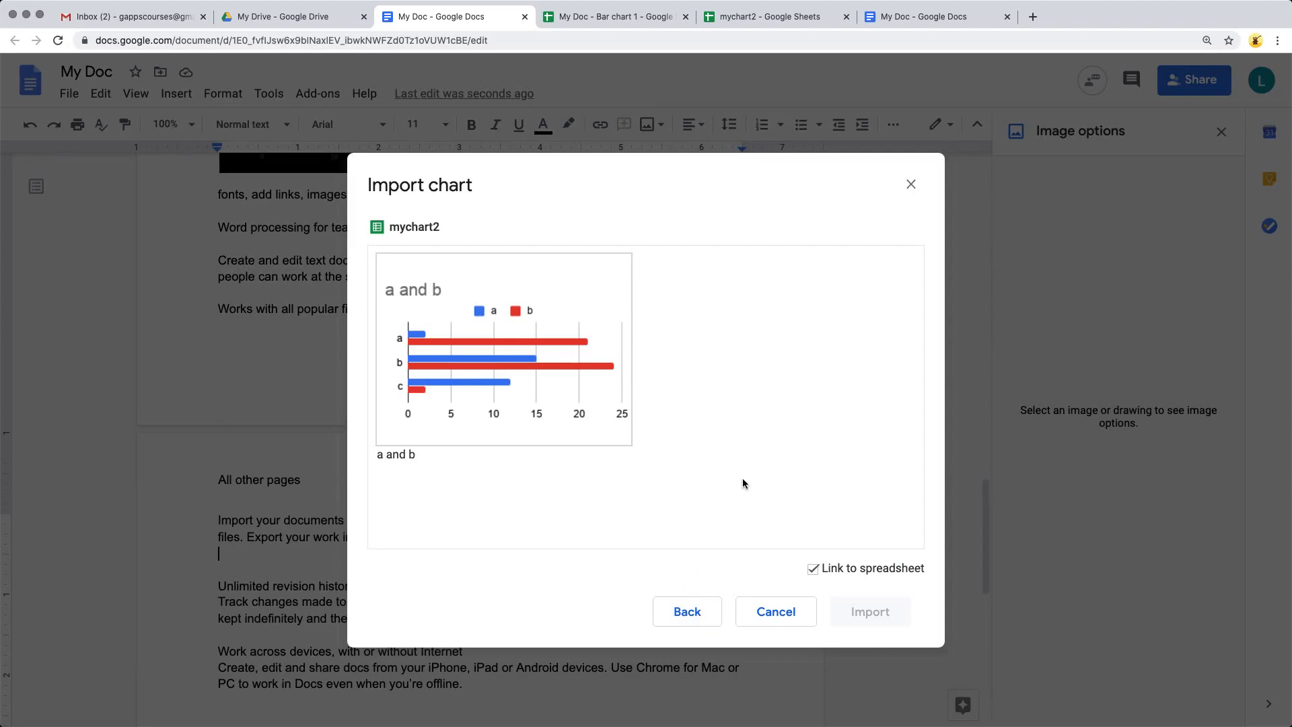
{"action": "left_click", "coordinate": [473, 365]}
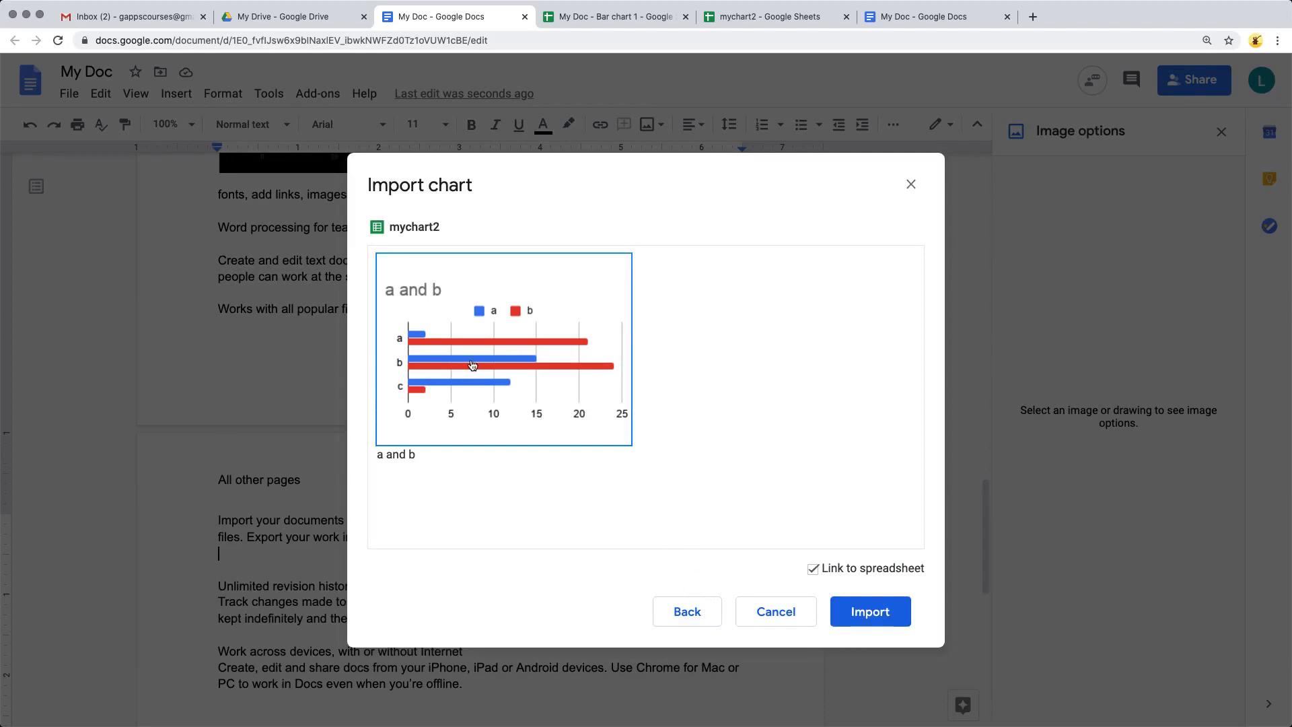
{"action": "left_click", "coordinate": [871, 611]}
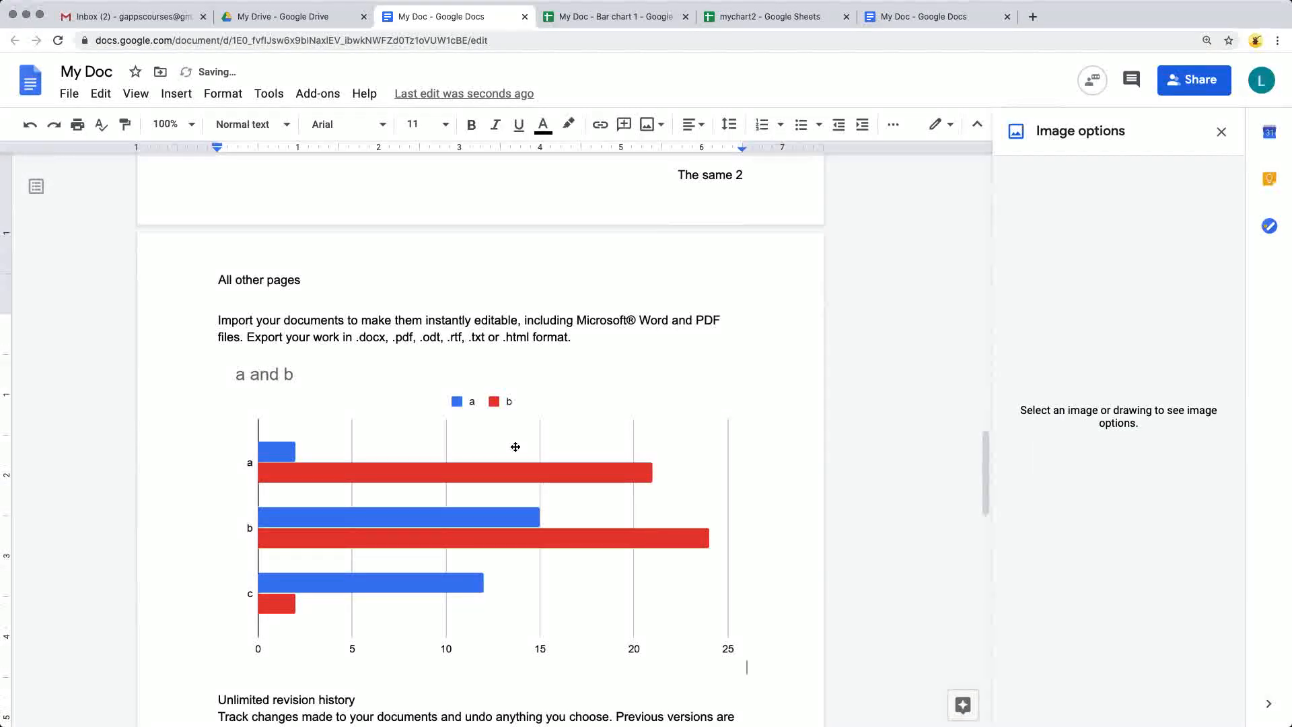
Select the imported a and b chart and compare it with the Points scored chart on the previous page.
{"action": "left_click", "coordinate": [485, 490]}
{"action": "scroll", "coordinate": [587, 323], "scroll_direction": "up", "scroll_amount": 10}
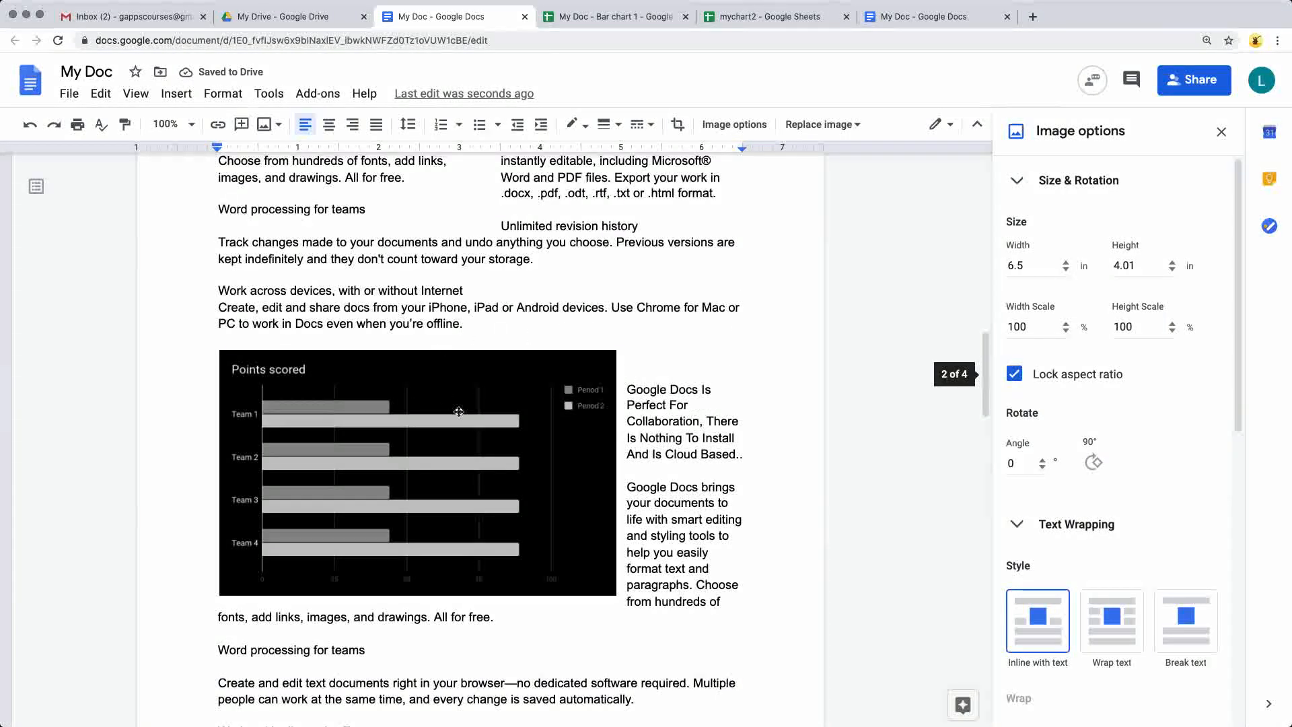
{"action": "scroll", "coordinate": [440, 374], "scroll_direction": "down", "scroll_amount": 10}
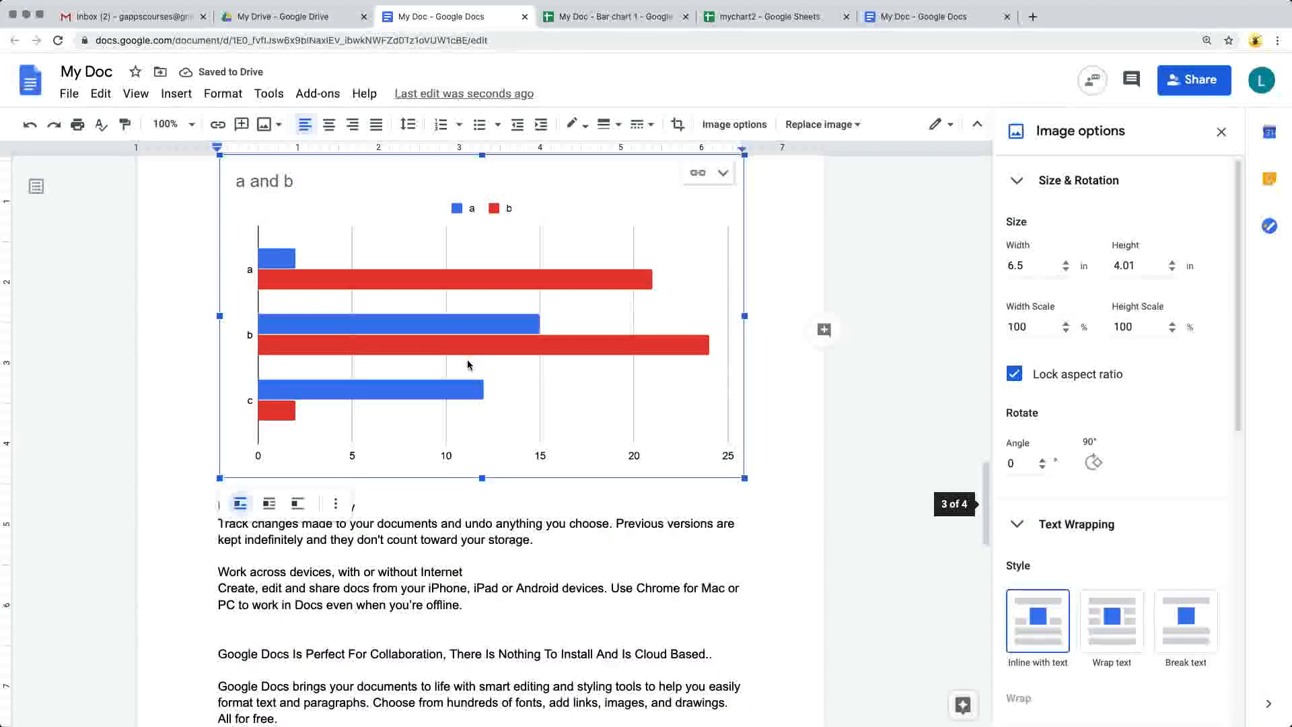